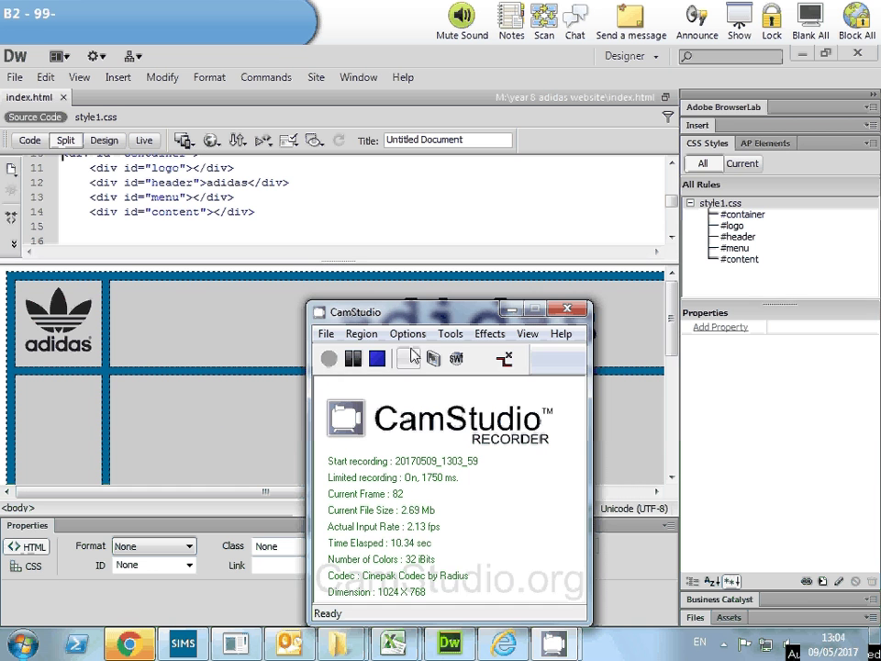
Open the style1.css stylesheet and view the page in Design, Code and Split views
left_click(511, 309)
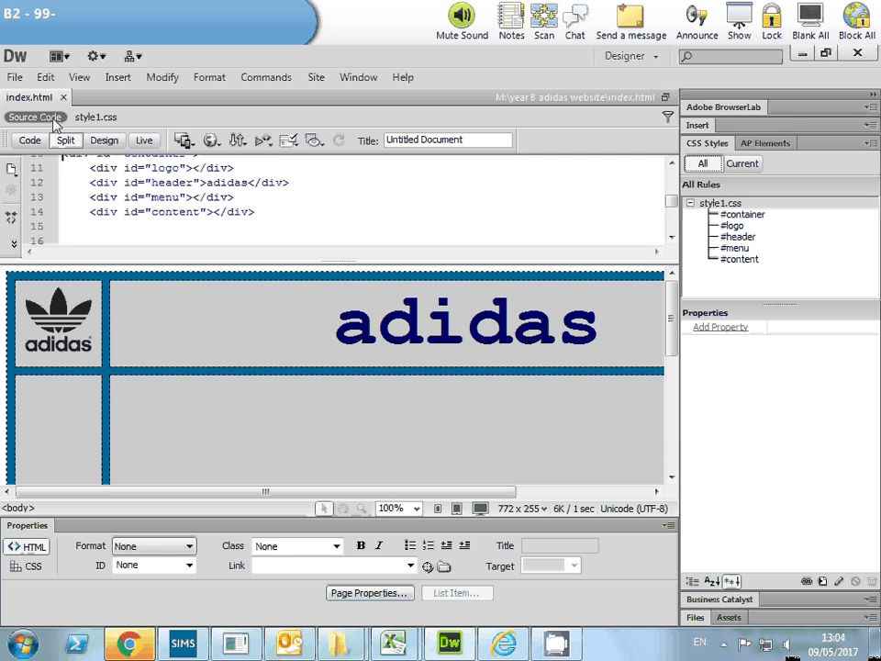
left_click(92, 122)
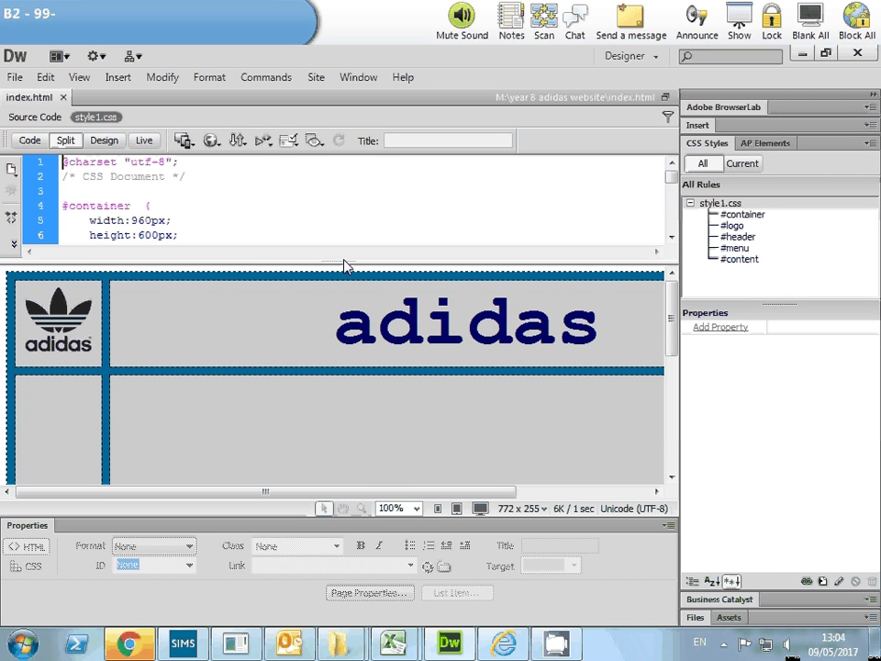
left_click_drag(343, 261, 339, 226)
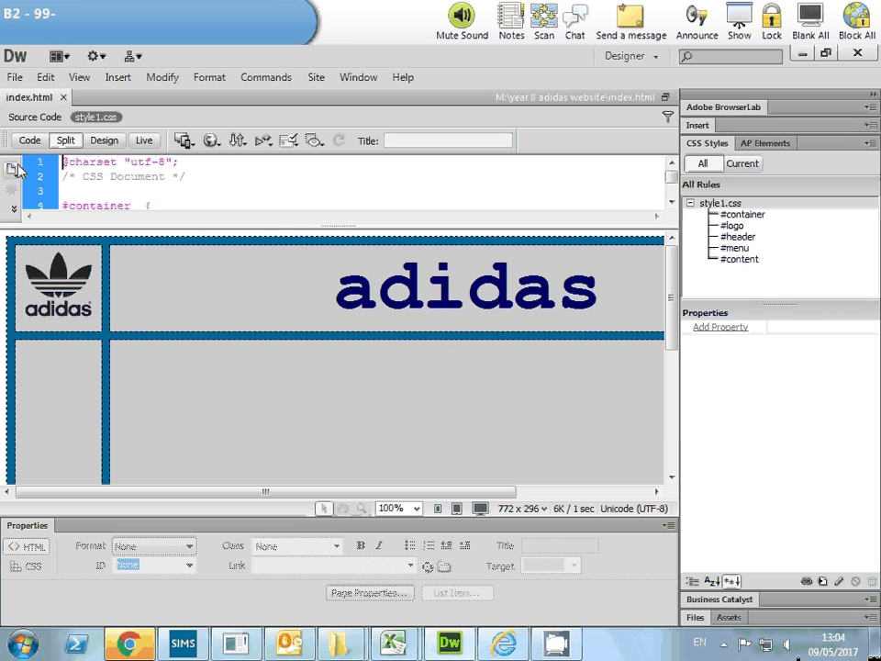
left_click(103, 143)
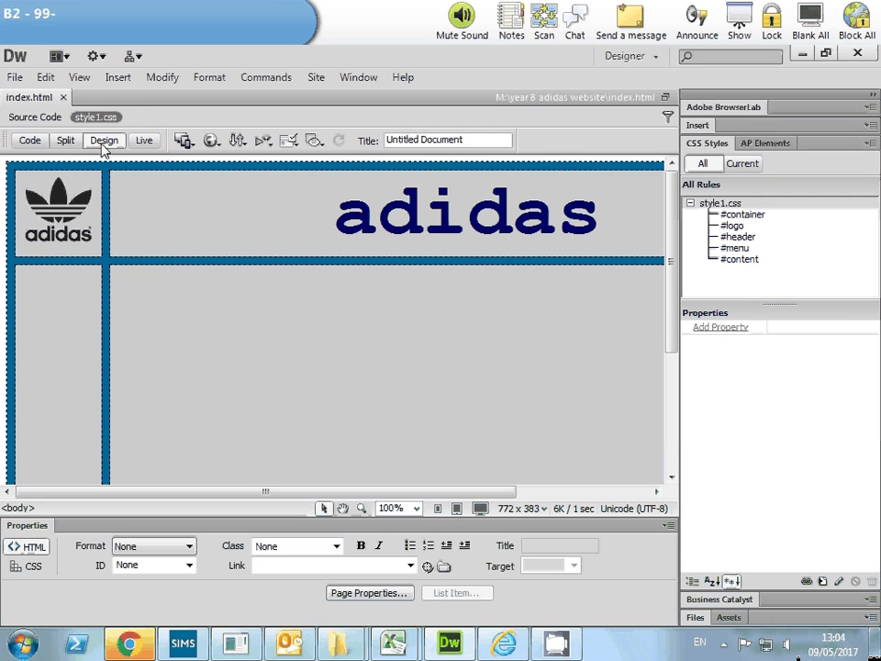
left_click(29, 142)
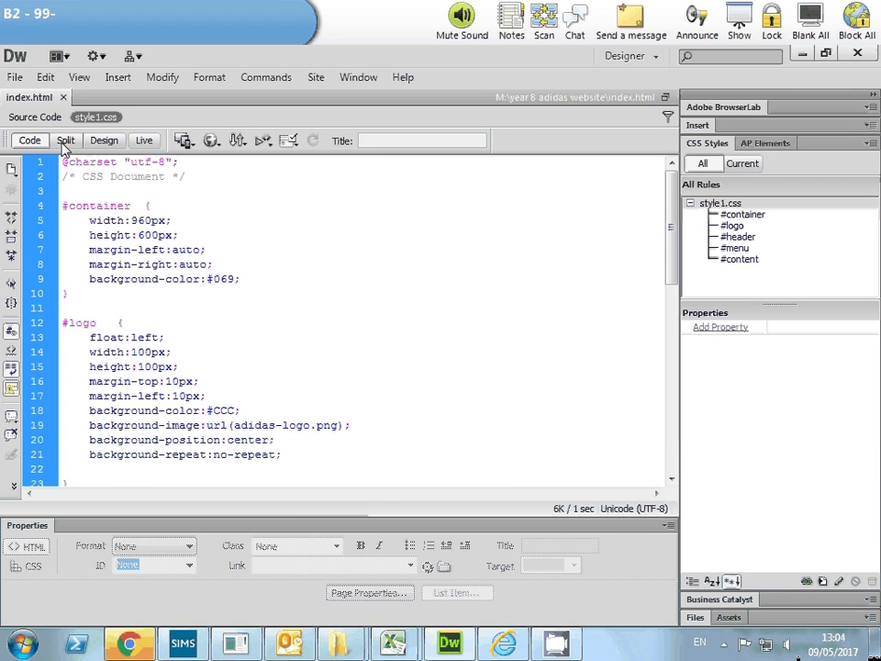
left_click(65, 141)
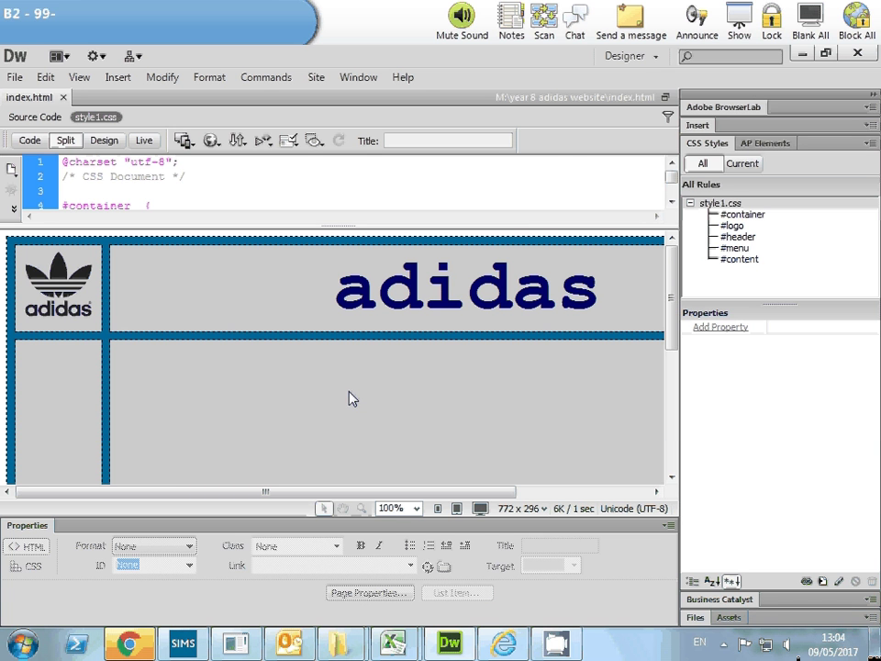
Place the insertion point between the content div's opening and closing tags in the index.html source code
left_click(131, 367)
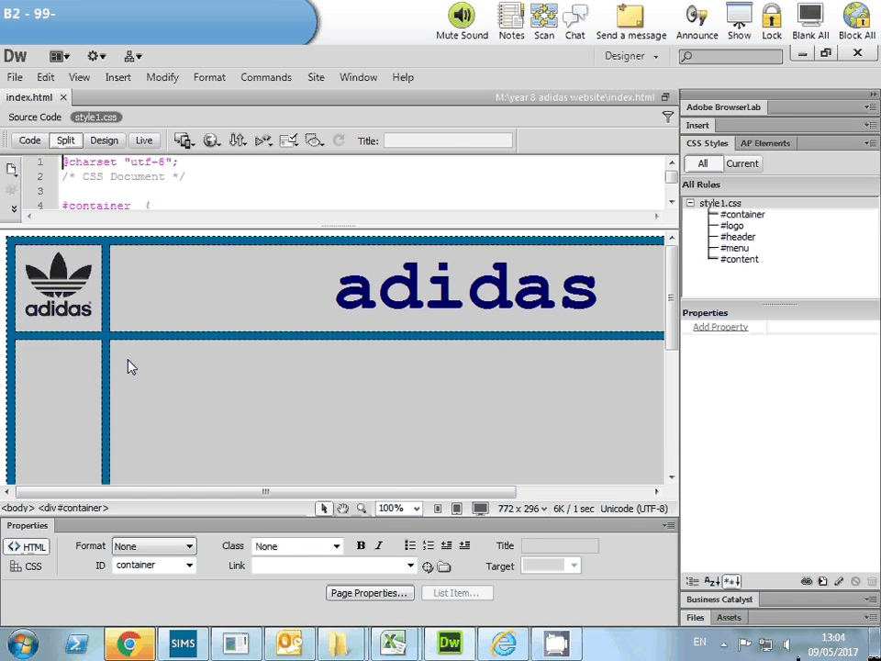
left_click_drag(302, 494, 134, 501)
left_click(130, 356)
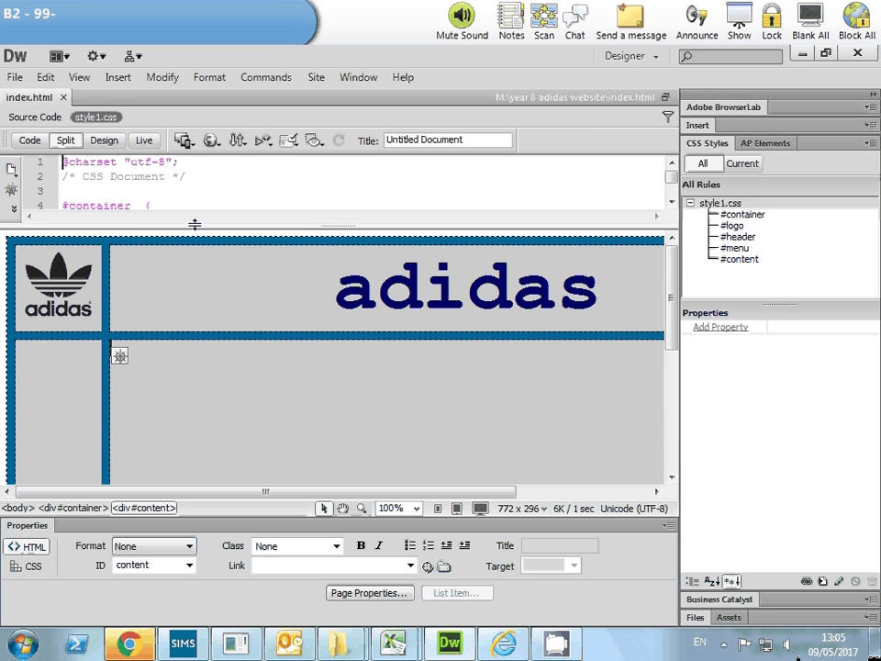
left_click(41, 118)
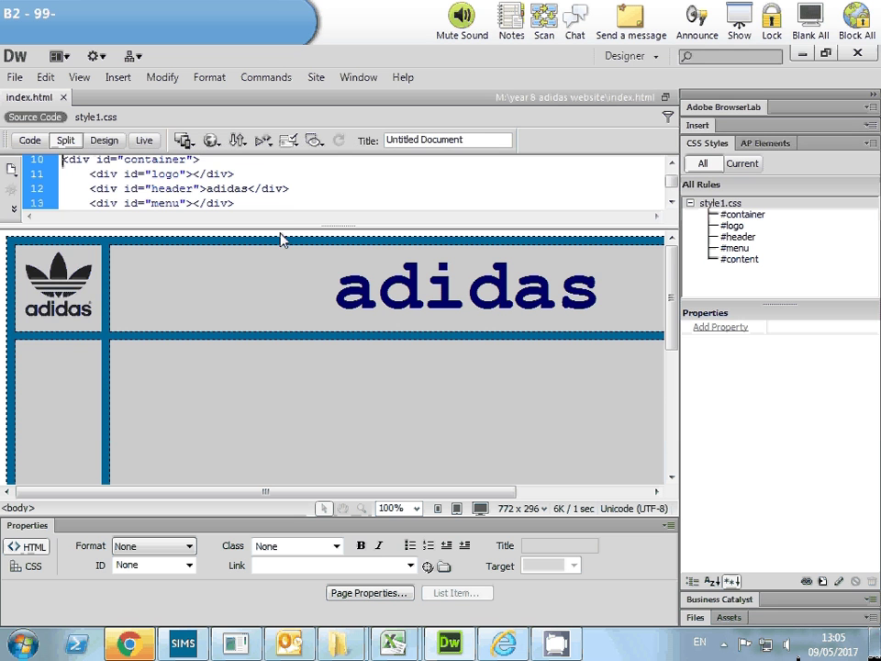
left_click_drag(299, 225, 308, 356)
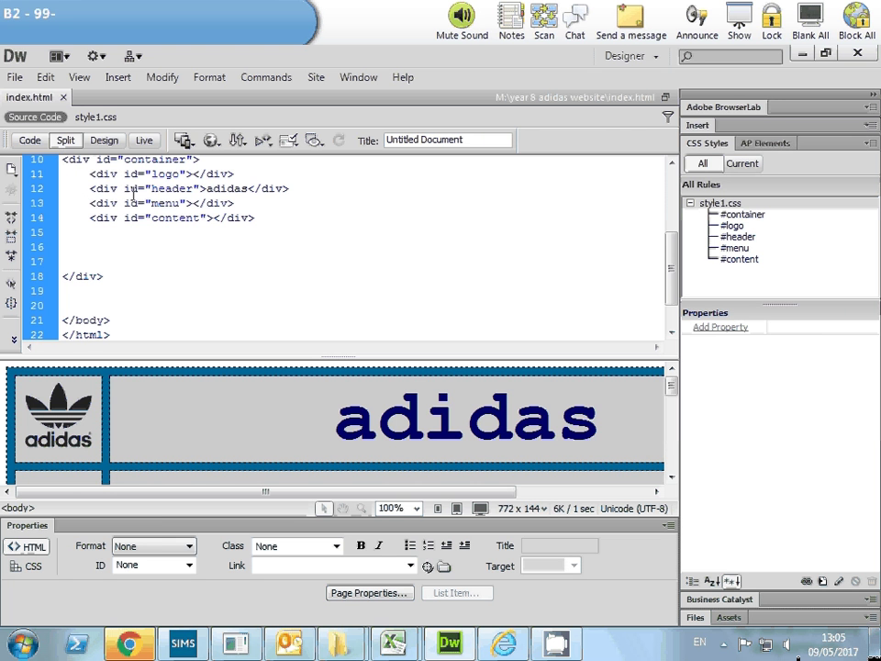
left_click(213, 218)
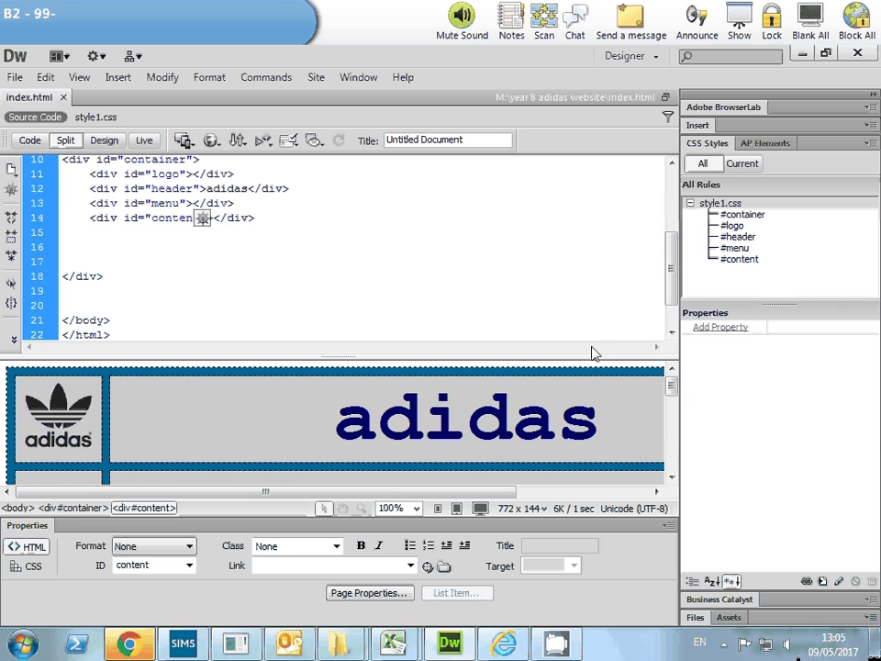
left_click_drag(590, 356, 576, 258)
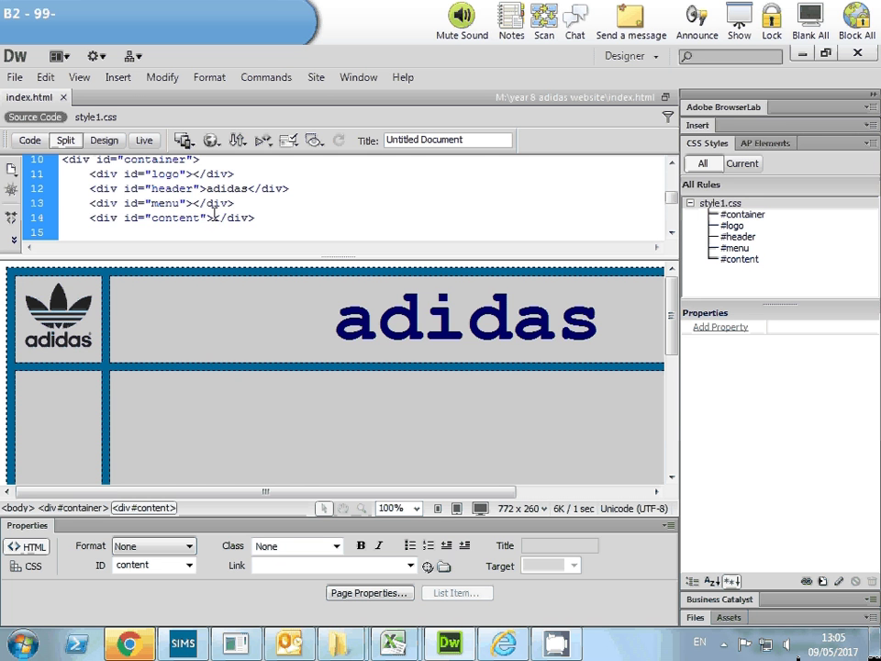
Insert a 4-row, 4-column table in the content div with 100 percent width, border 0, cell padding 2 and cell spacing 2
left_click(124, 81)
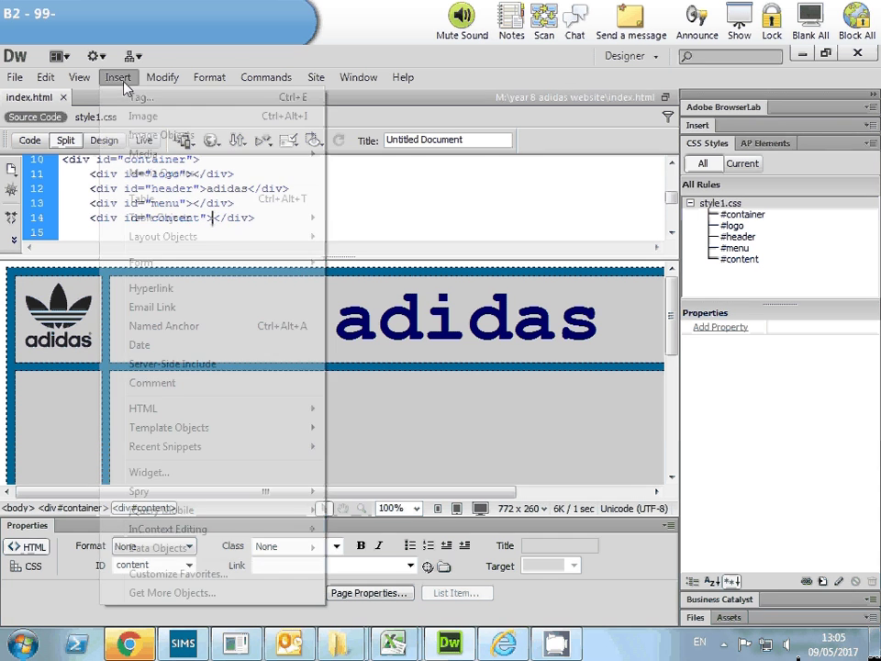
left_click(154, 202)
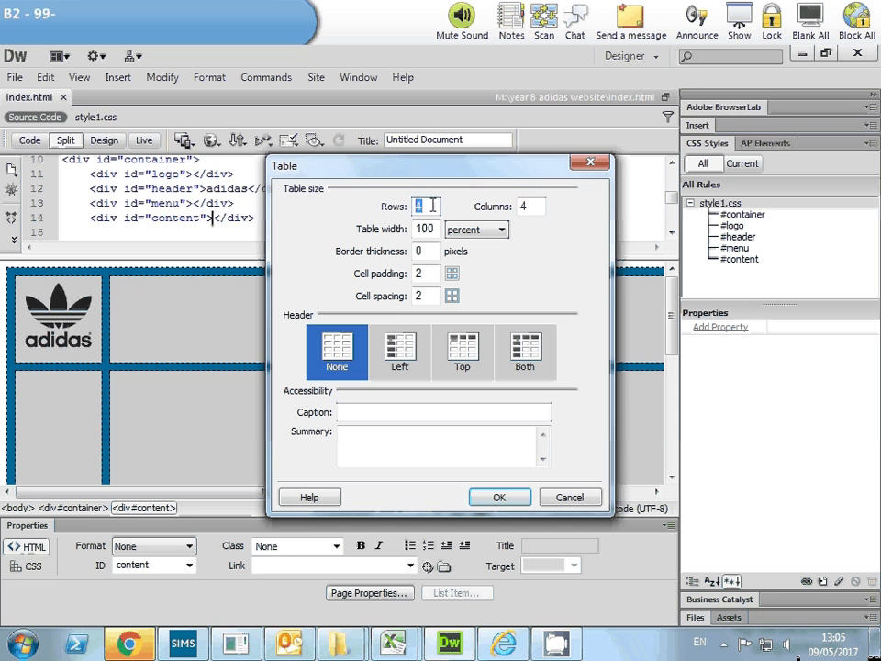
type("1")
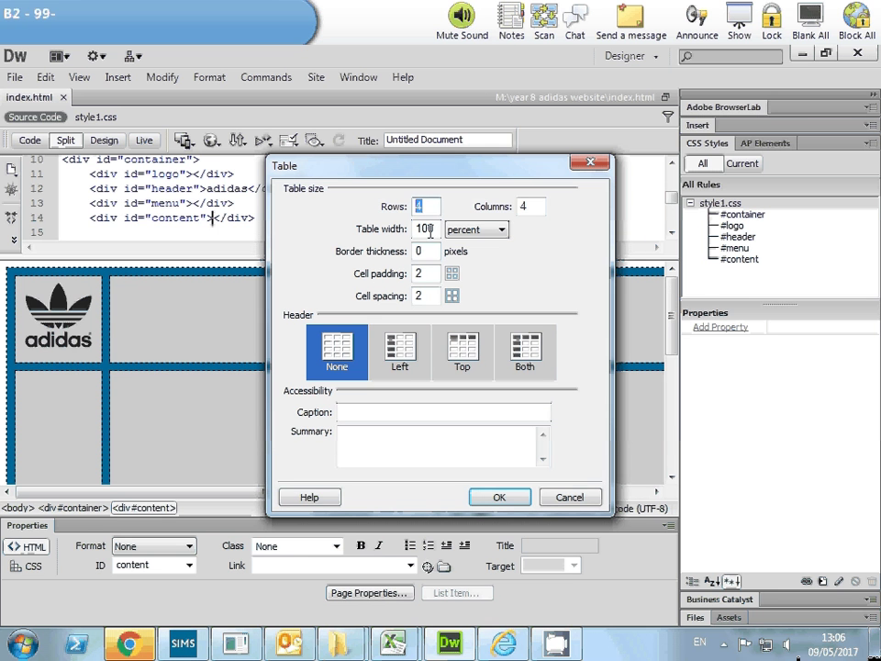
left_click(499, 496)
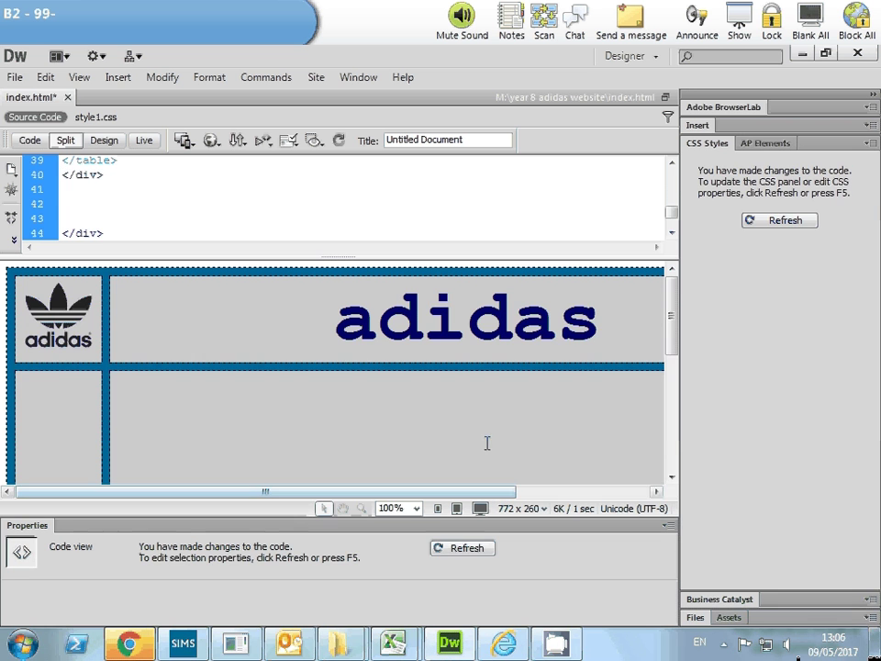
left_click(487, 413)
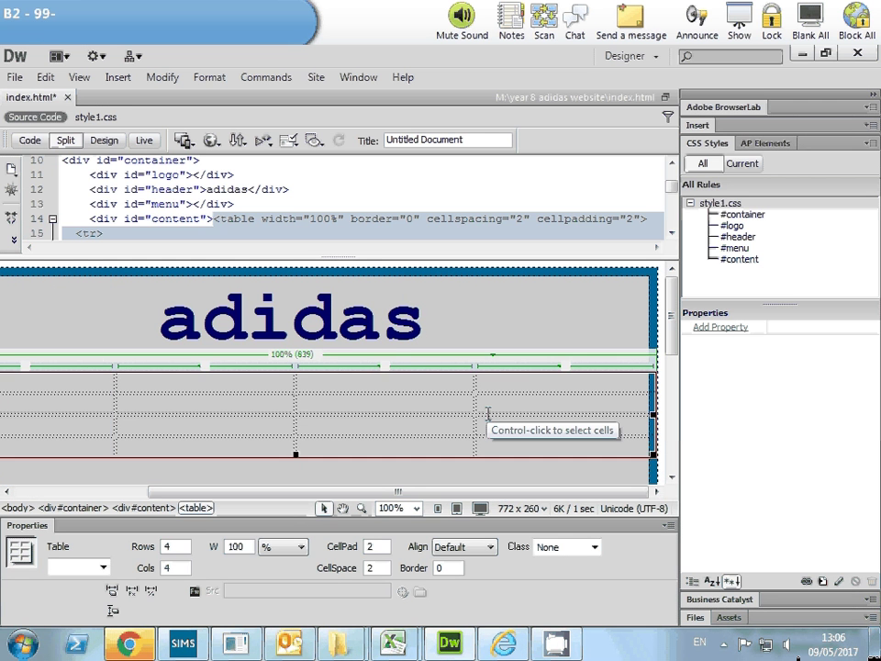
Display the page in Design view only, at 66% magnification
left_click(418, 512)
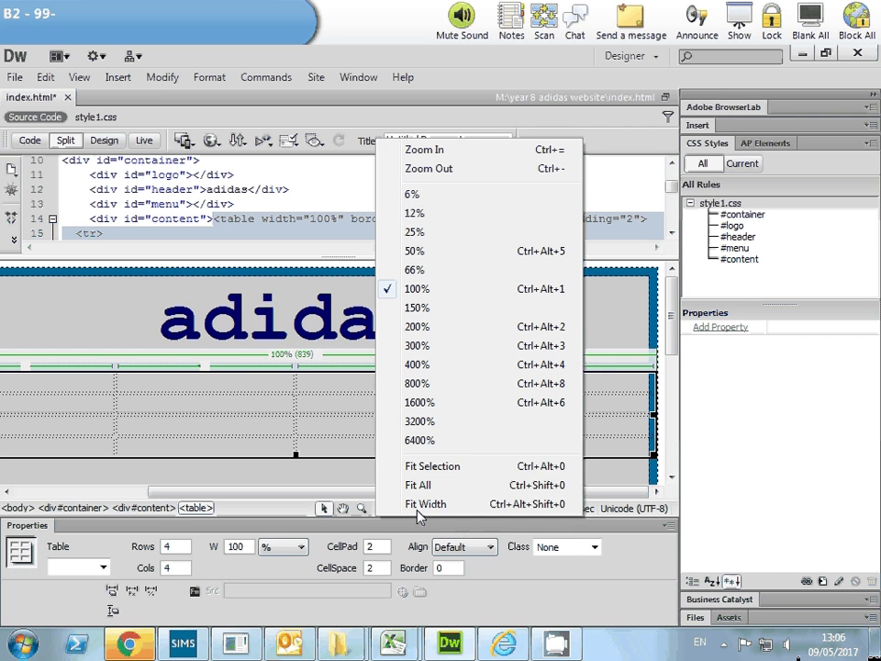
left_click(415, 270)
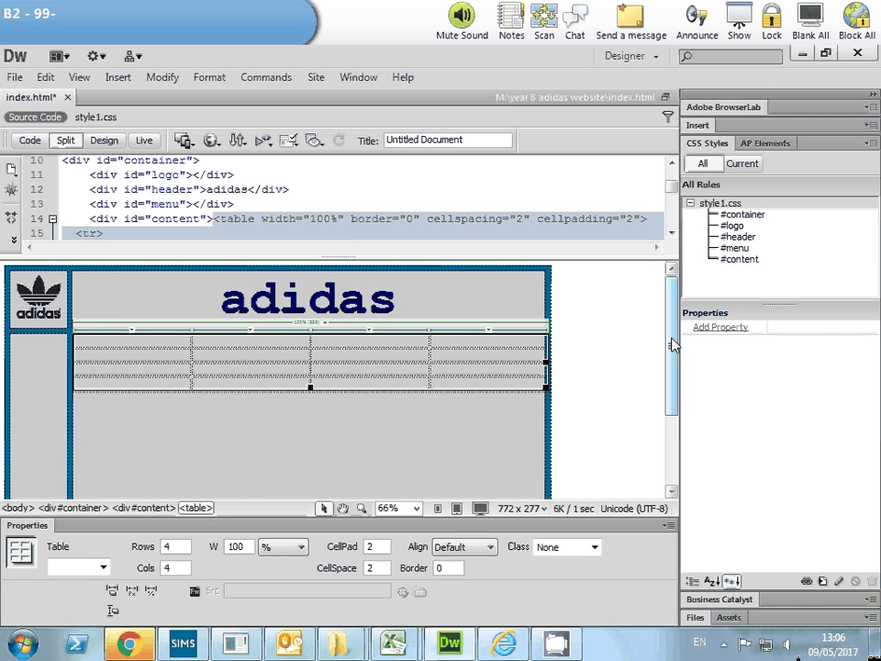
scroll(675, 344, "down", 2)
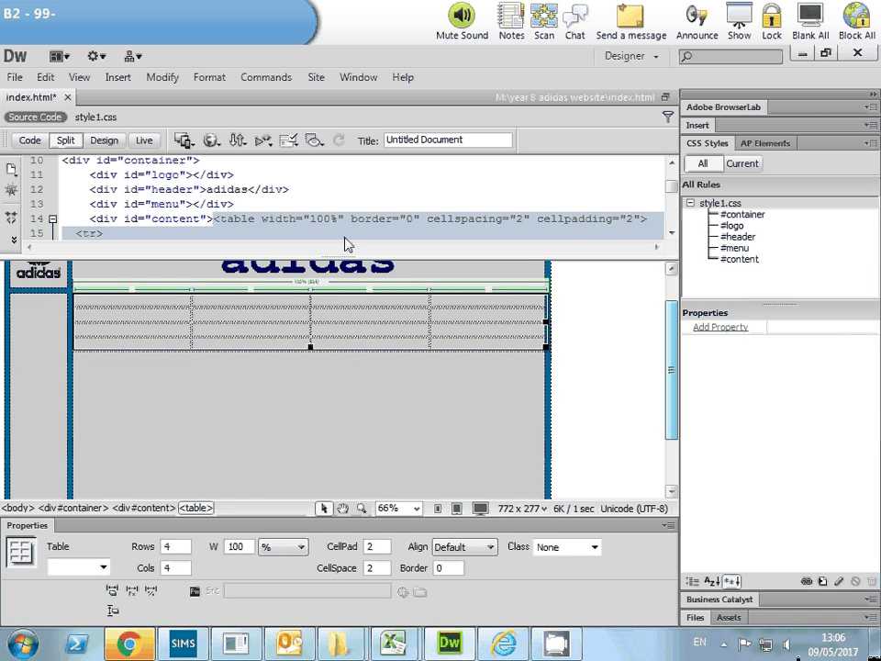
left_click(105, 143)
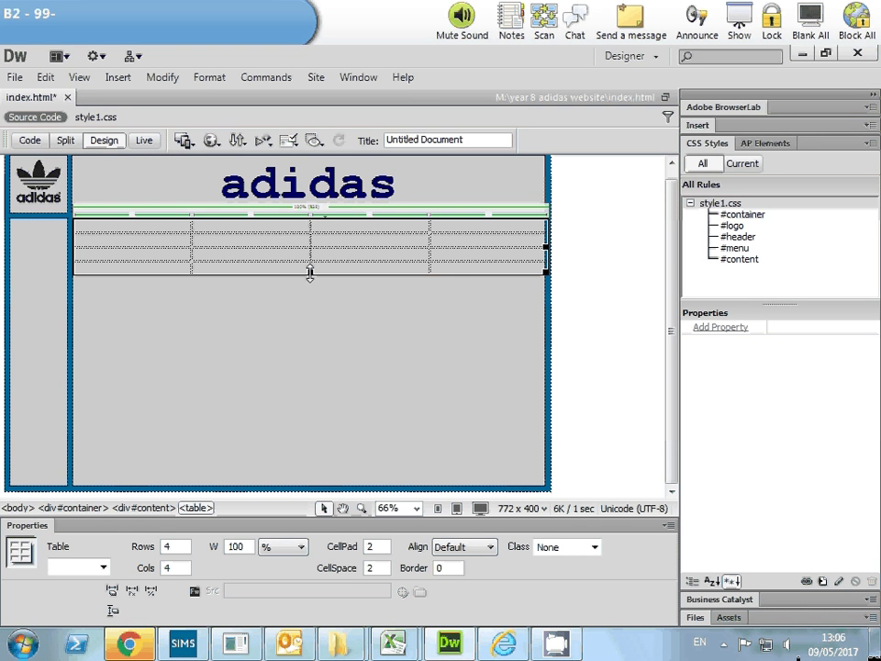
left_click_drag(310, 272, 313, 340)
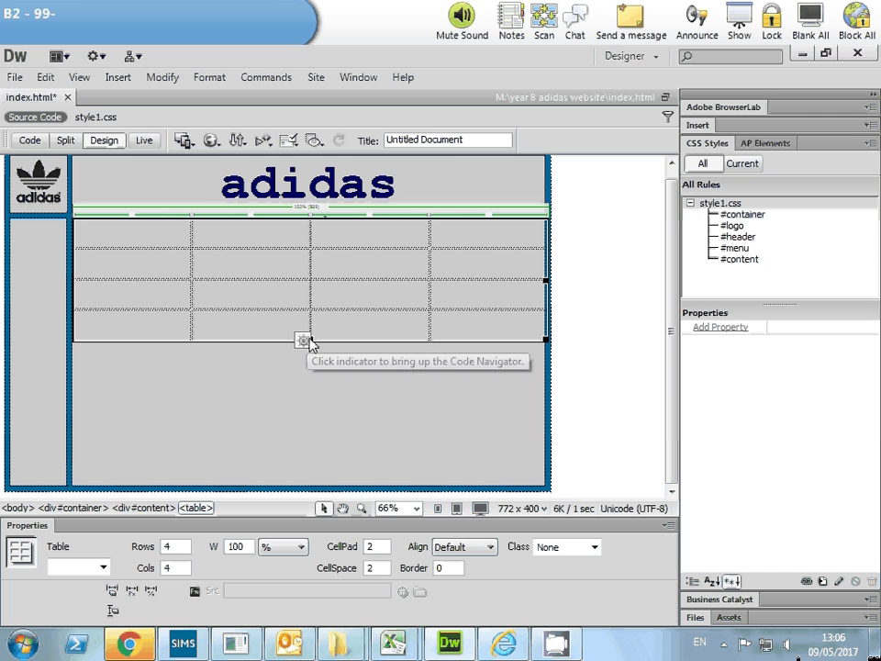
left_click_drag(311, 340, 310, 398)
left_click(45, 77)
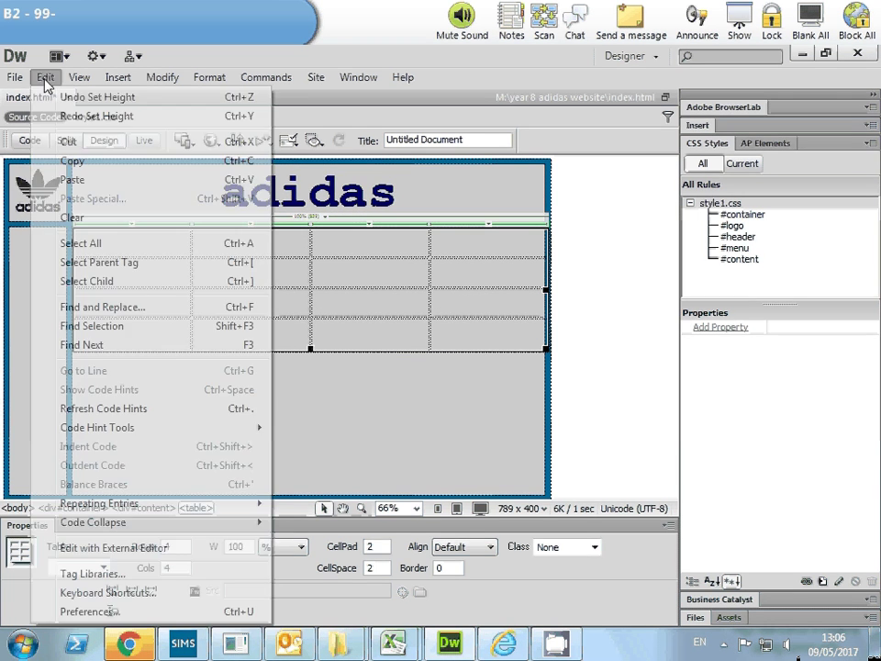
left_click(66, 97)
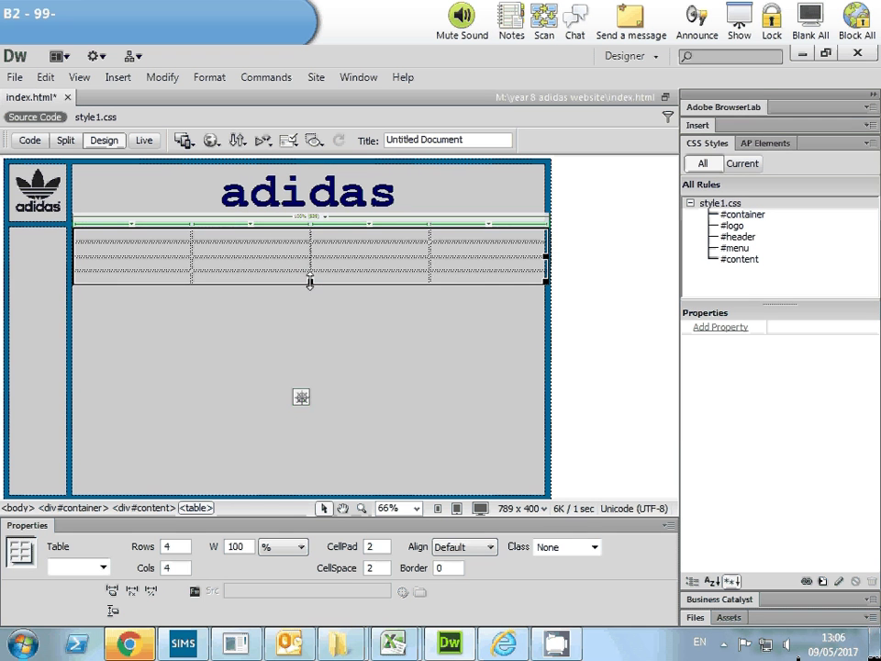
Resize the table to fill most of the content area's height, with a narrow first column and a short first row
left_click_drag(310, 281, 311, 447)
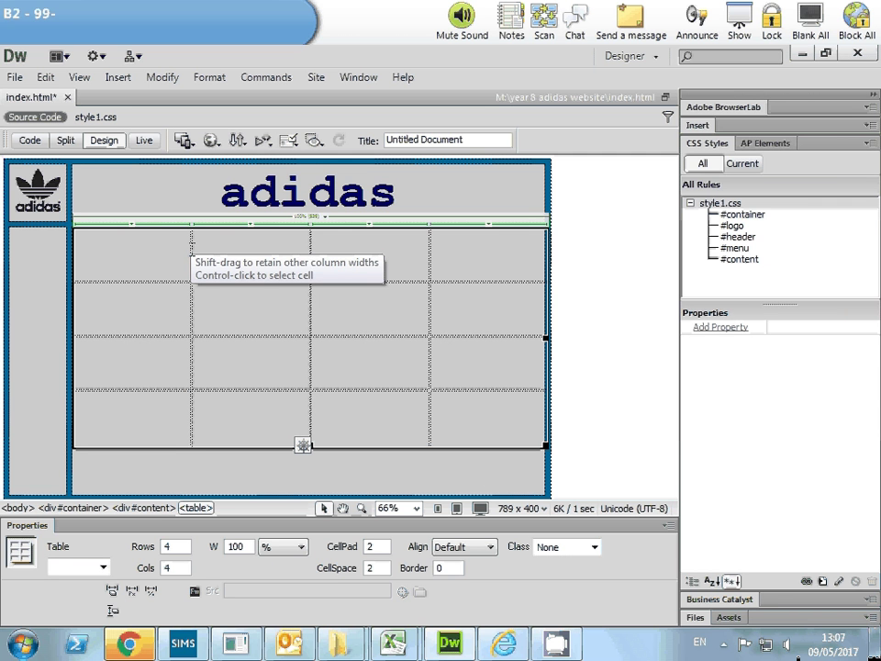
left_click_drag(192, 250, 98, 274)
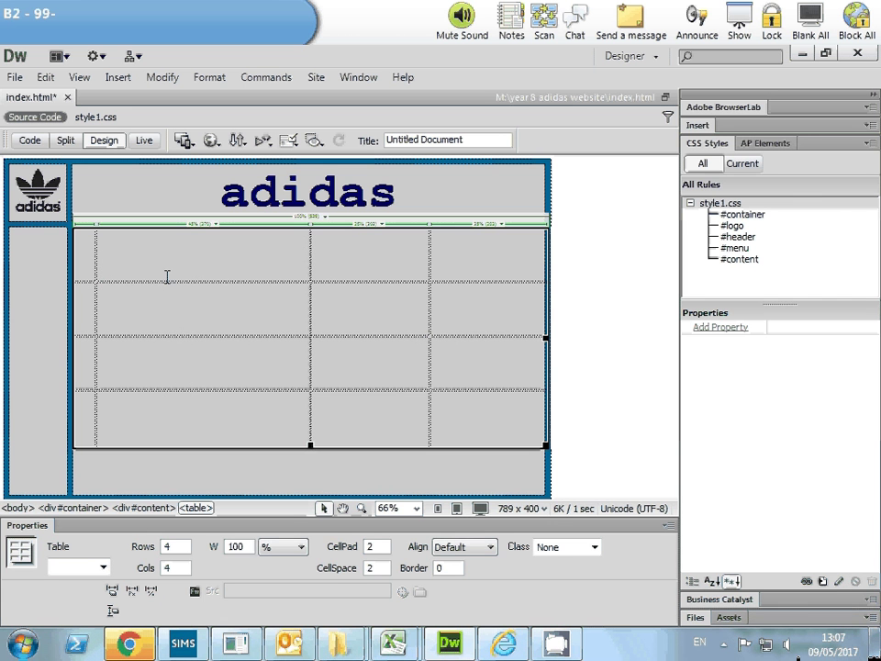
left_click_drag(167, 281, 171, 249)
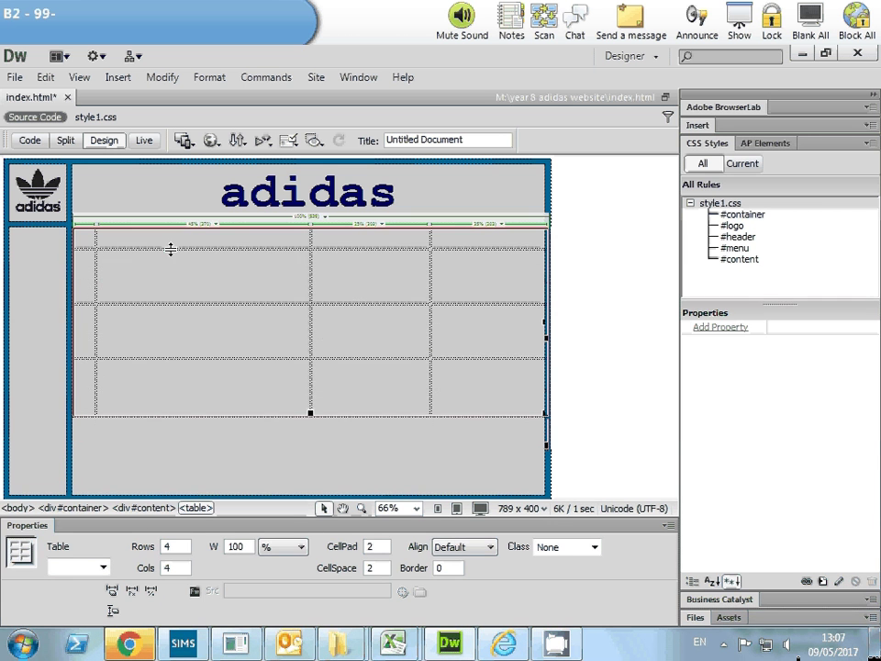
left_click_drag(312, 414, 310, 459)
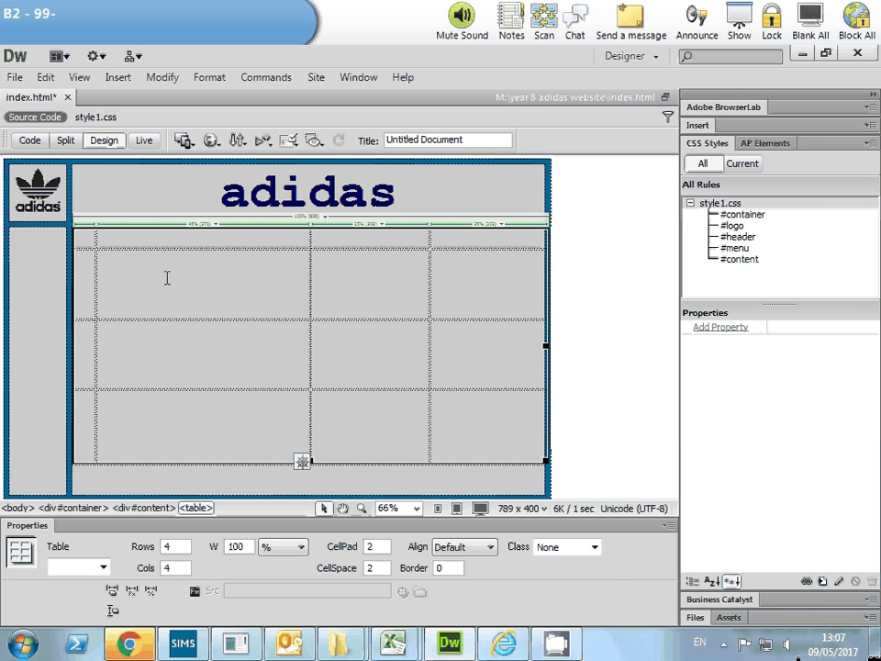
Enter "Welcome to the adidas fansite!" in the second cell of the table's second row, with the page at 100% magnification
left_click(119, 262)
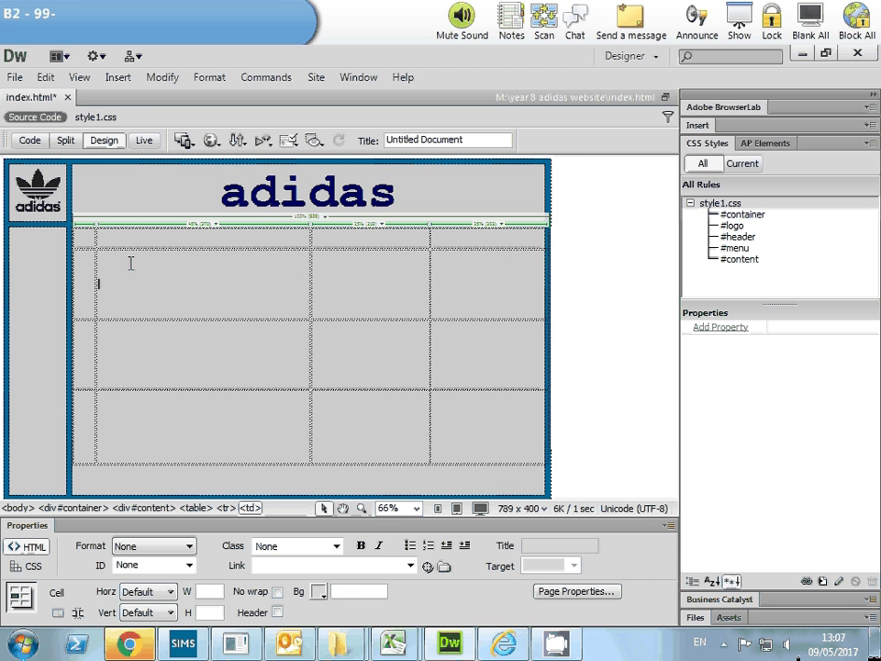
left_click(416, 507)
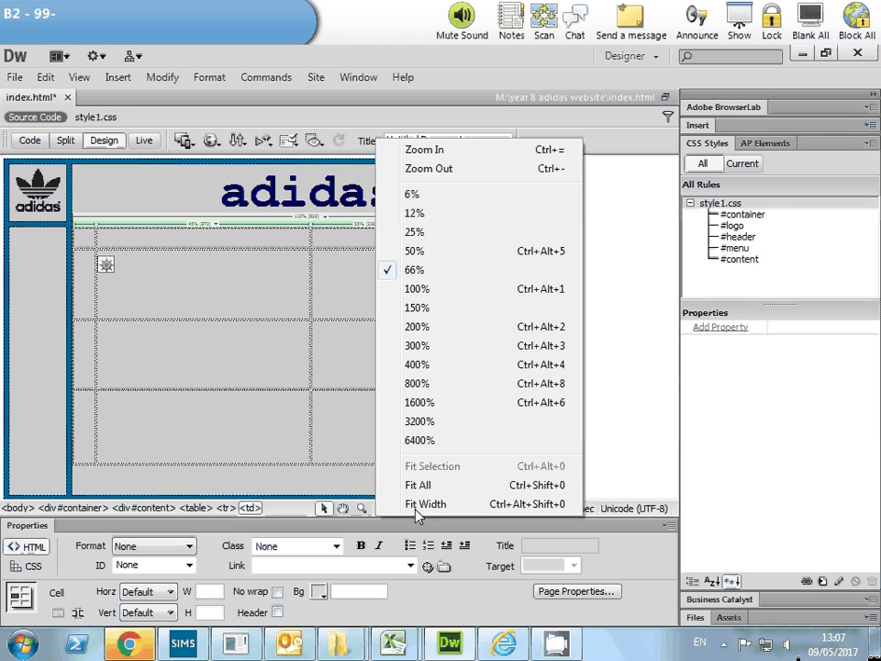
left_click(431, 290)
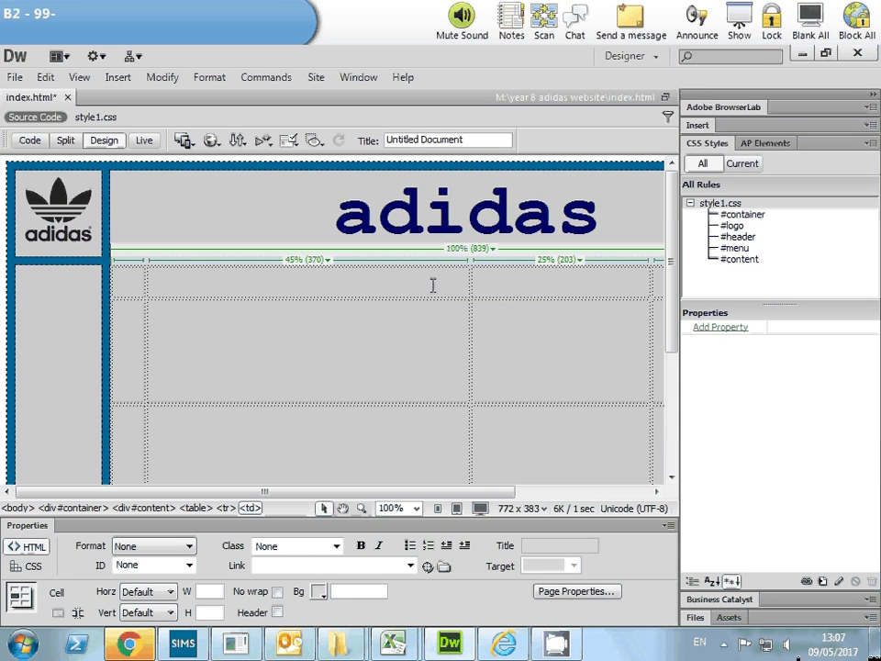
type("Welcome to t")
type("he ")
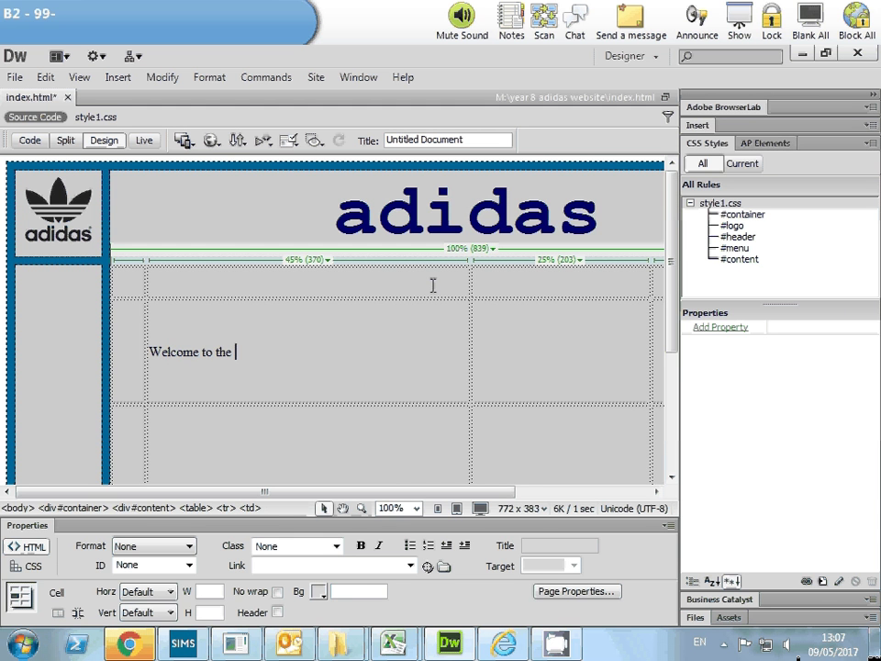
type("adidas fansite!")
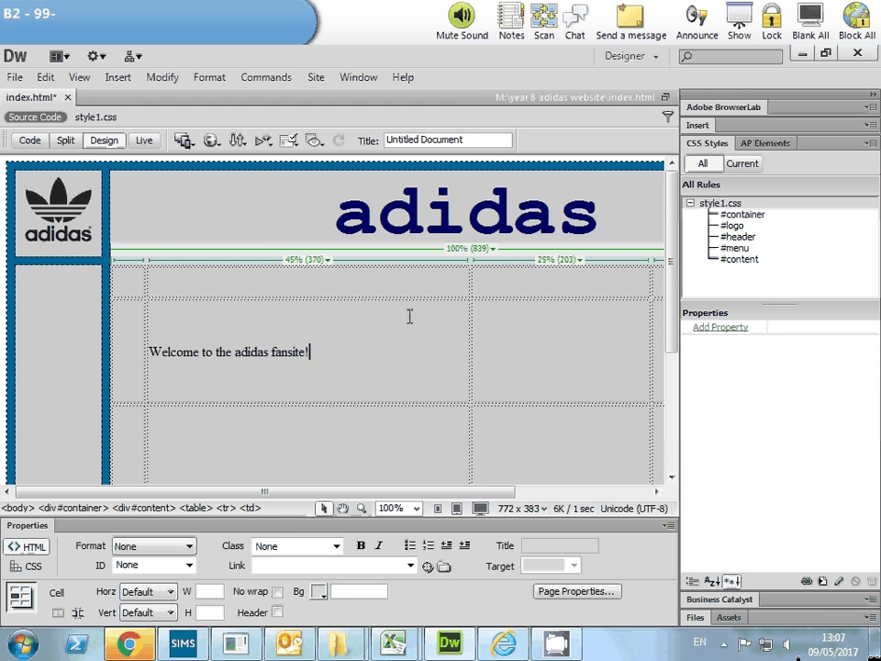
Set the vertical alignment of the cell containing "Welcome to the adidas fansite!" to Top
left_click(541, 358)
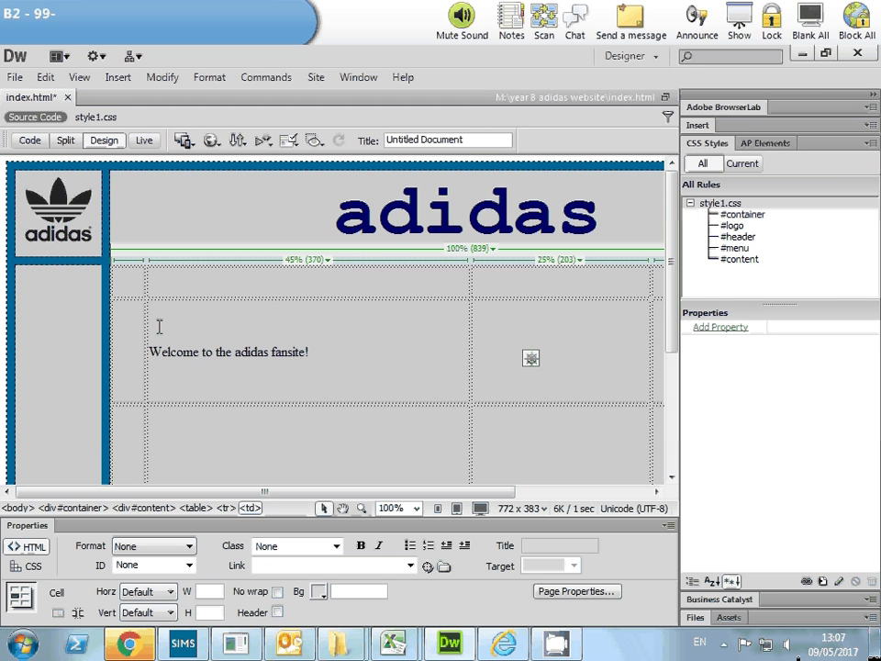
left_click(319, 350)
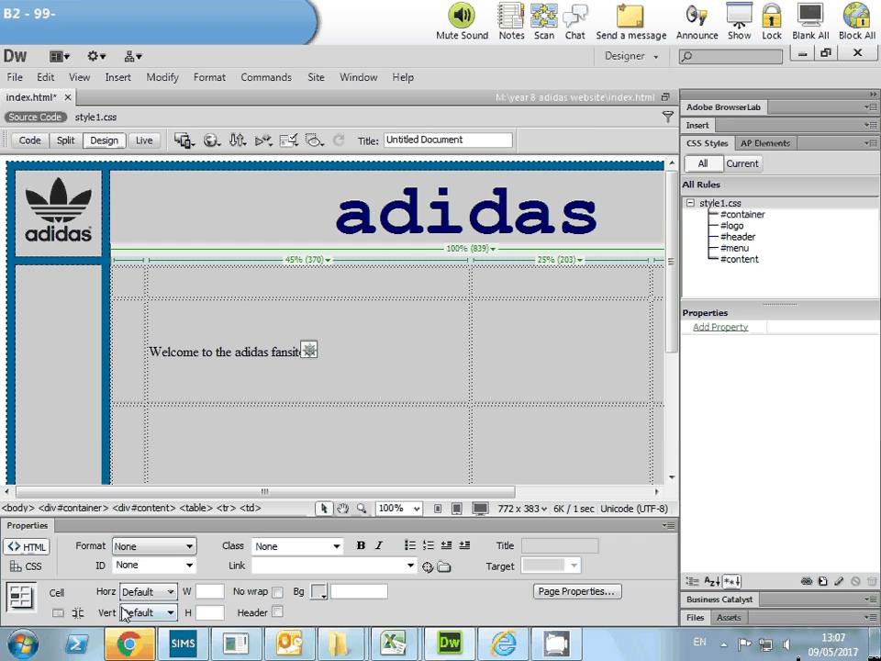
left_click(172, 612)
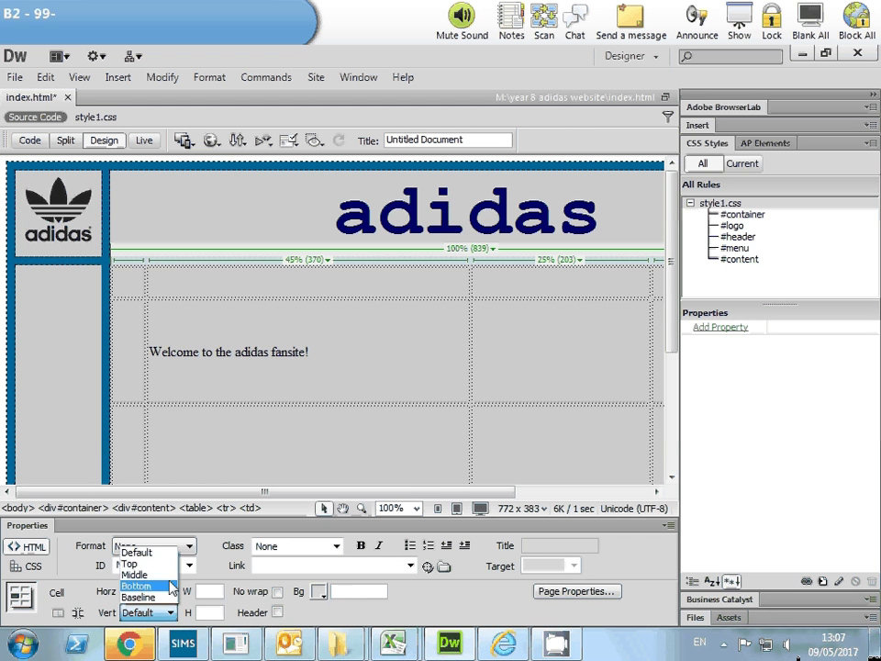
left_click(169, 567)
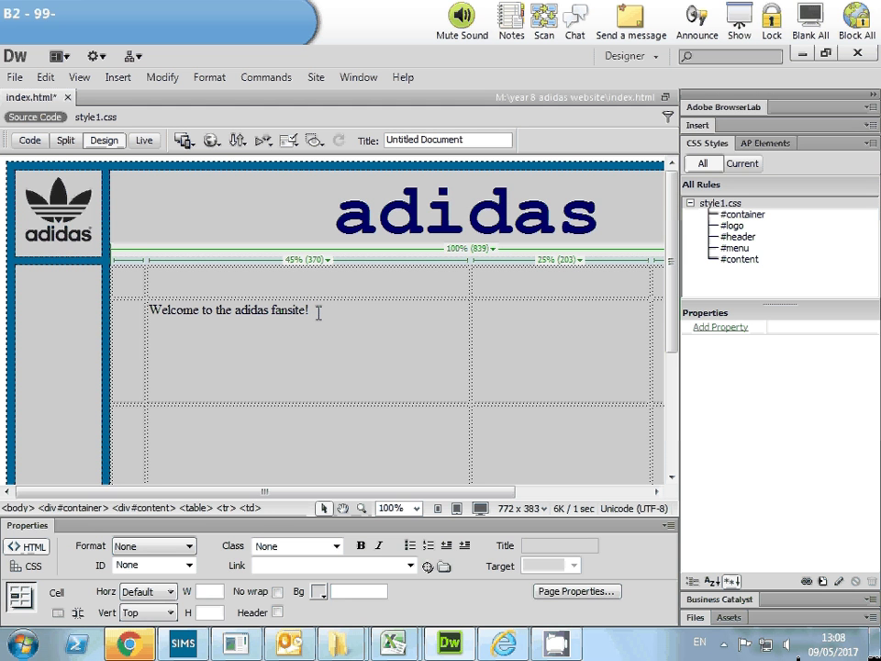
Add the paragraph "This site is all about..." below the welcome line and narrow the second column to about 27% of the table width
key("Return")
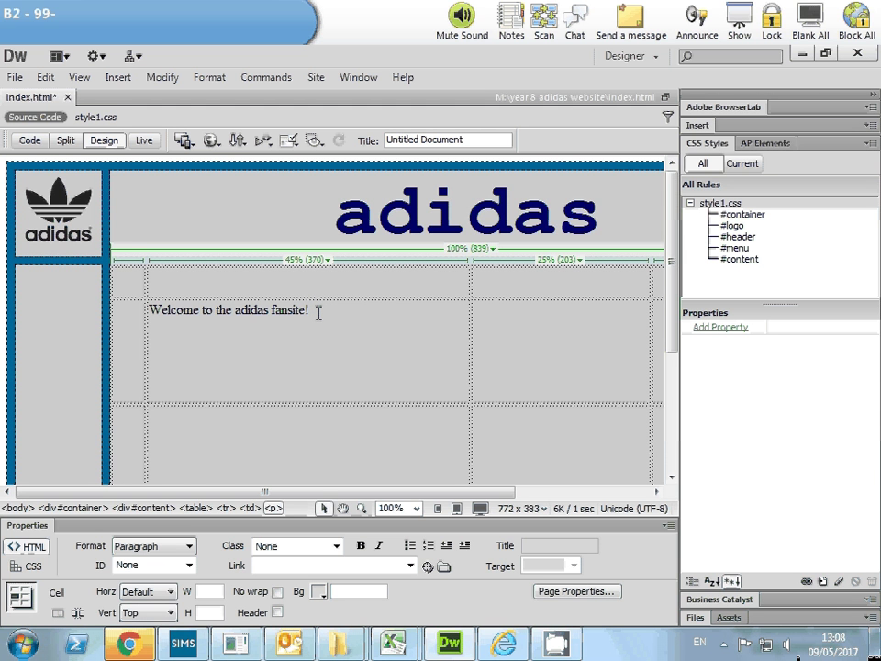
type("This s")
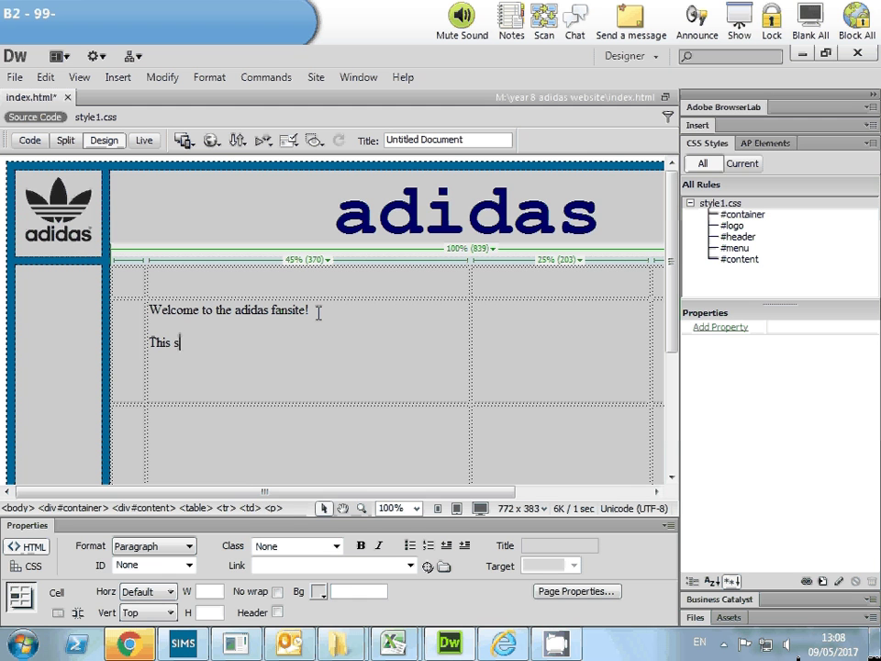
type("ite is all about....")
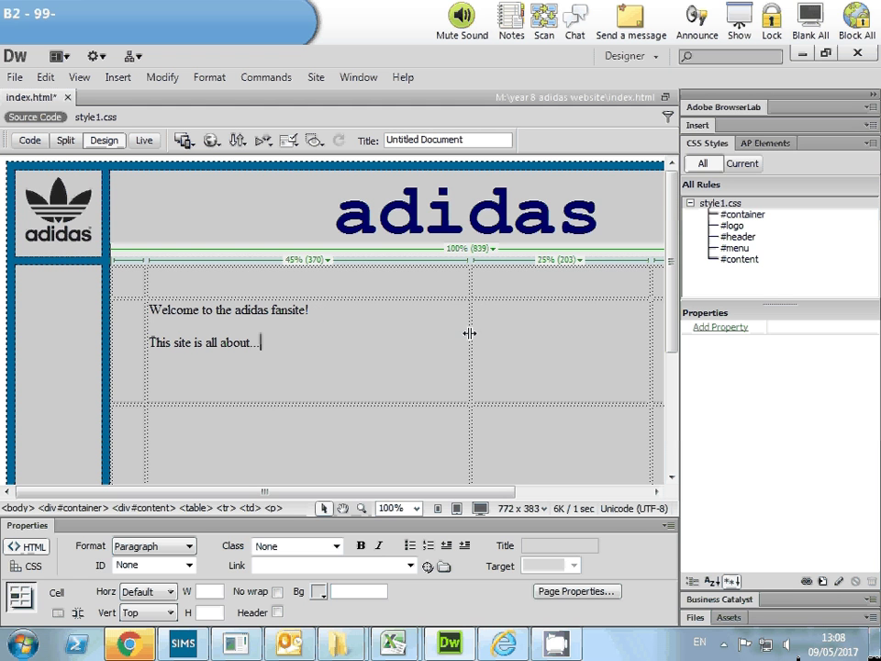
left_click_drag(470, 332, 342, 330)
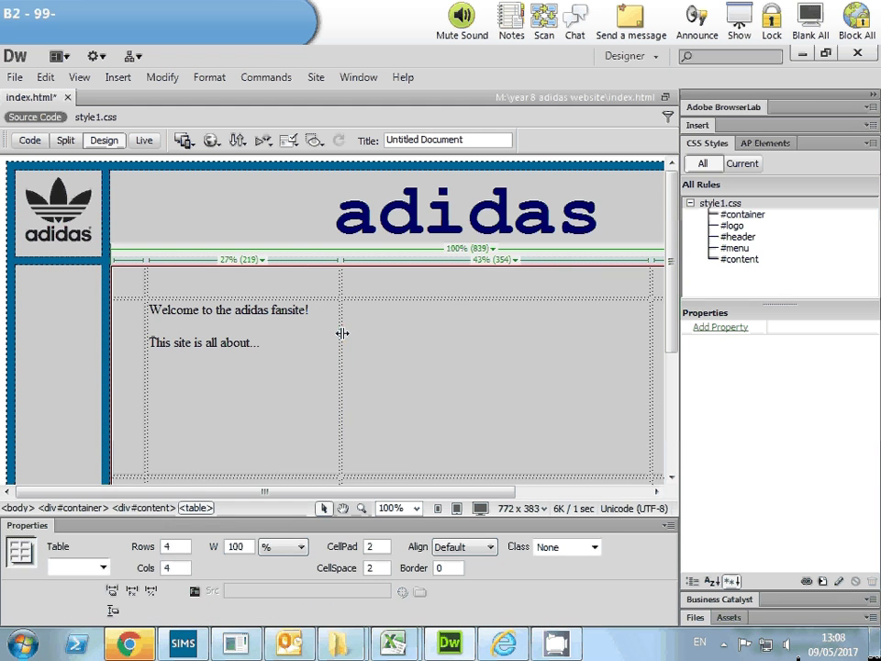
Enter the filler text "szrgt" in the third cell of the second row and set the cell's vertical alignment to Top
left_click(355, 316)
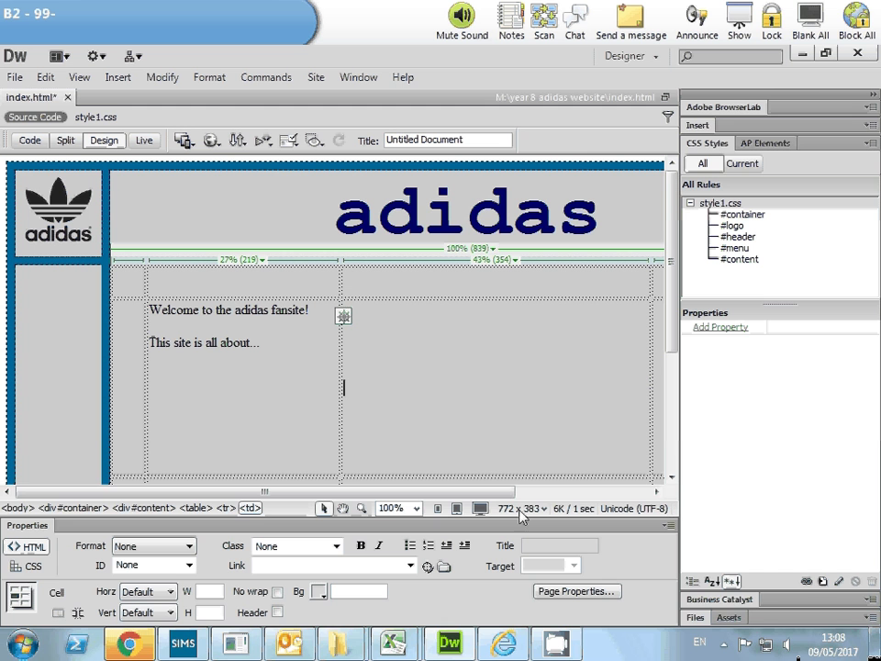
type("szrgt")
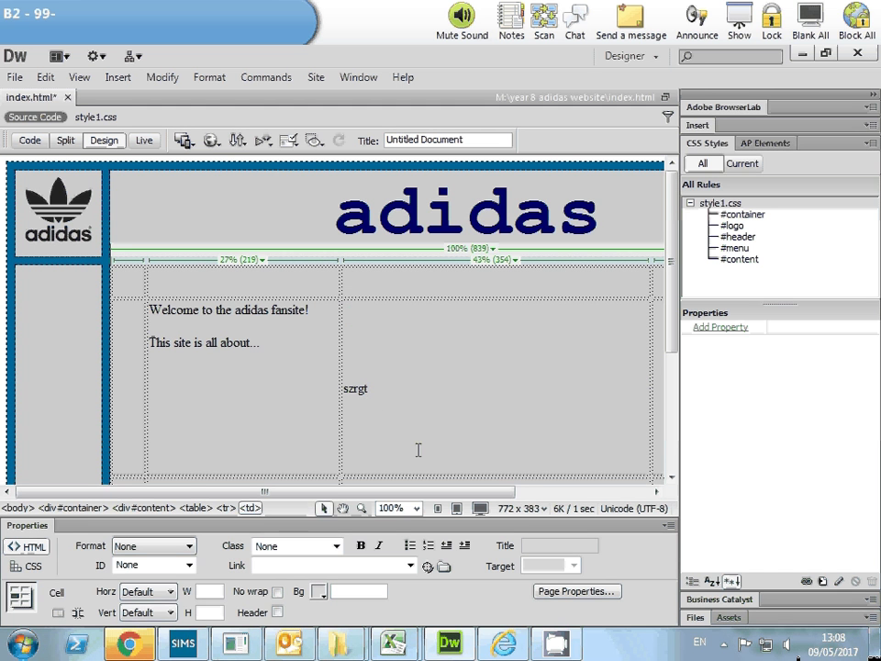
left_click(161, 612)
left_click(144, 568)
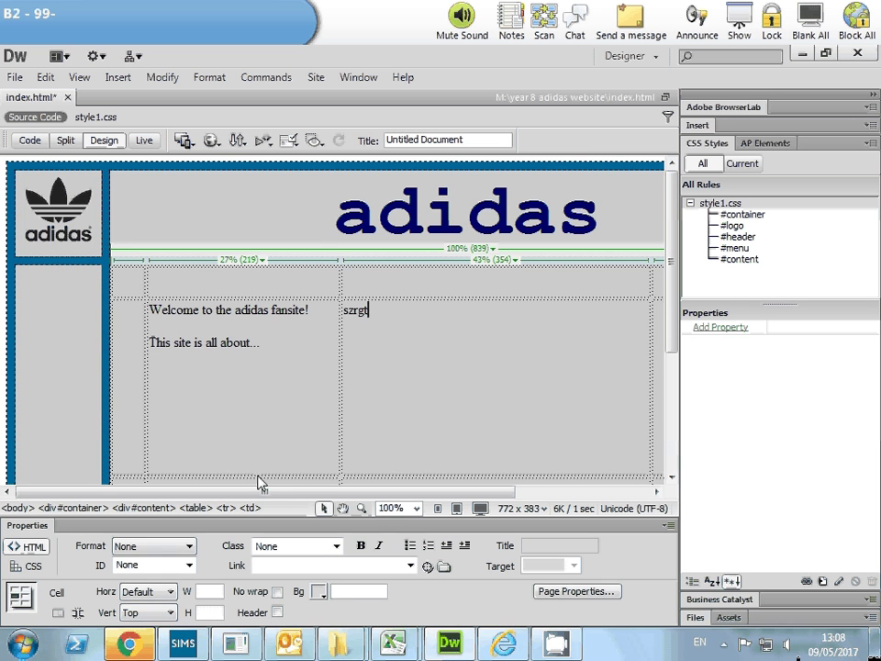
Delete the filler text from the third cell of the second row and split that cell into 3 rows
left_click_drag(441, 494, 403, 363)
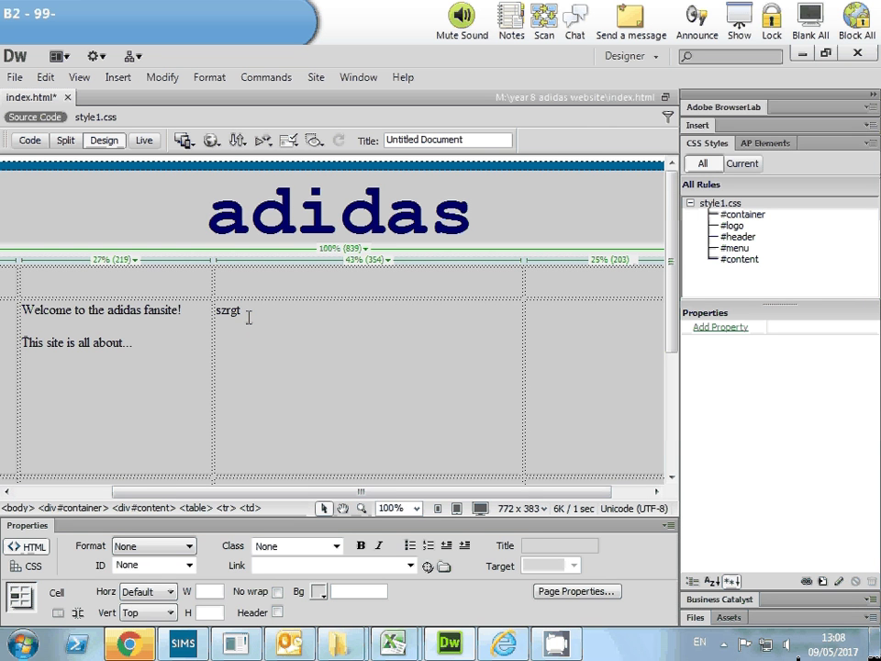
left_click_drag(243, 311, 219, 311)
key("Delete")
right_click(252, 323)
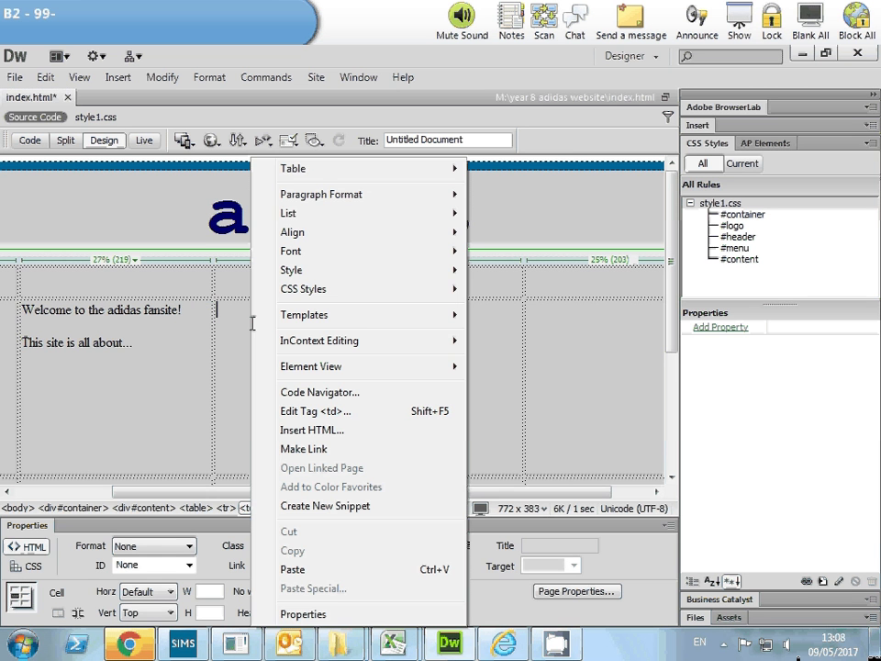
mouse_move(305, 172)
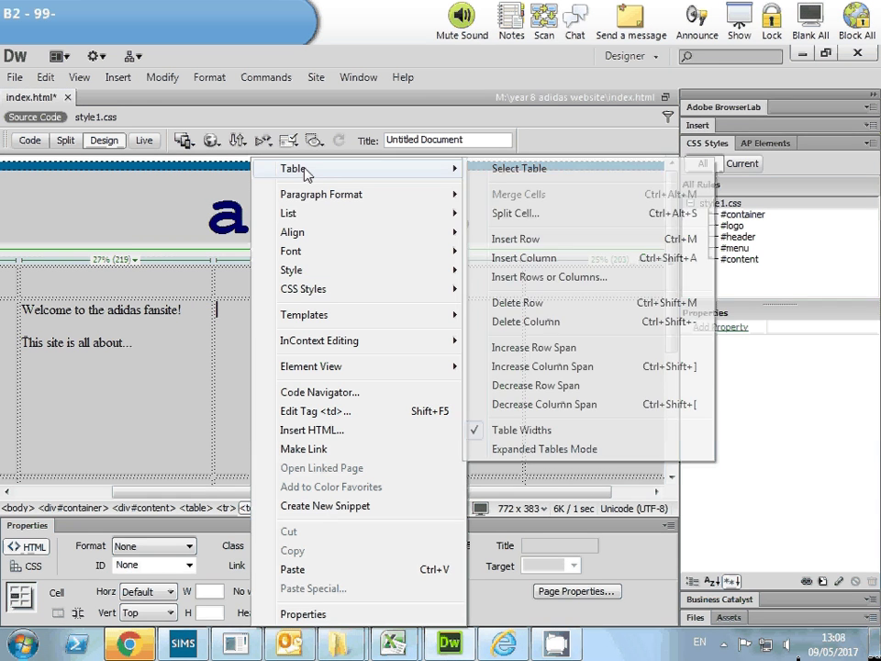
left_click(514, 220)
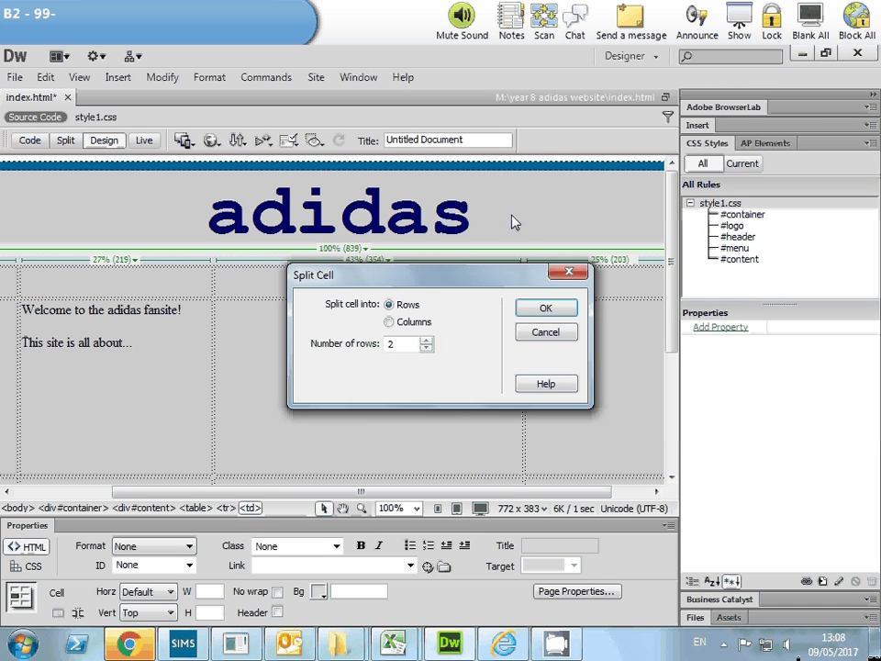
left_click(425, 340)
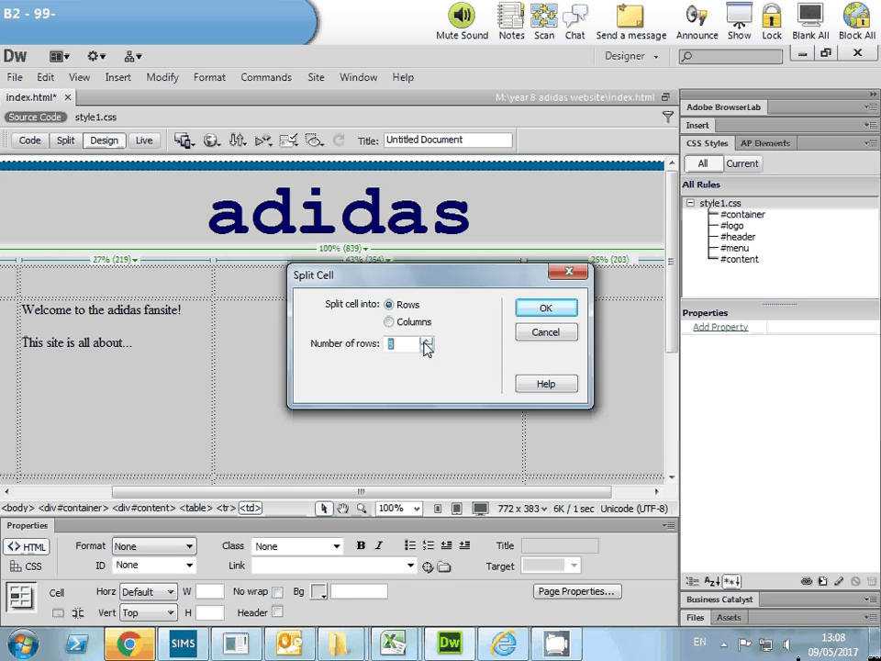
left_click(539, 311)
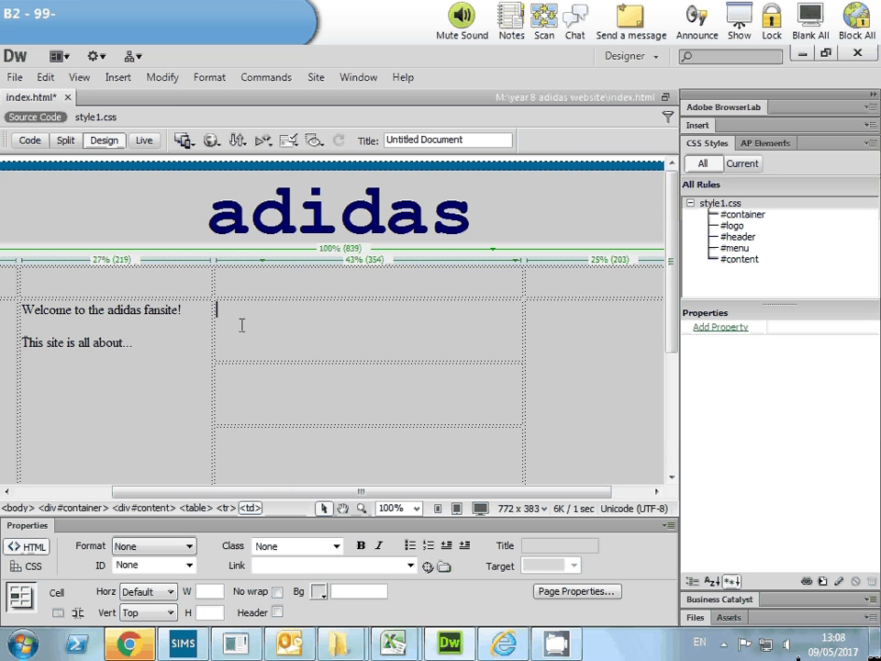
Set the vertical alignment of the uppermost of the split cells to Middle
left_click(231, 382)
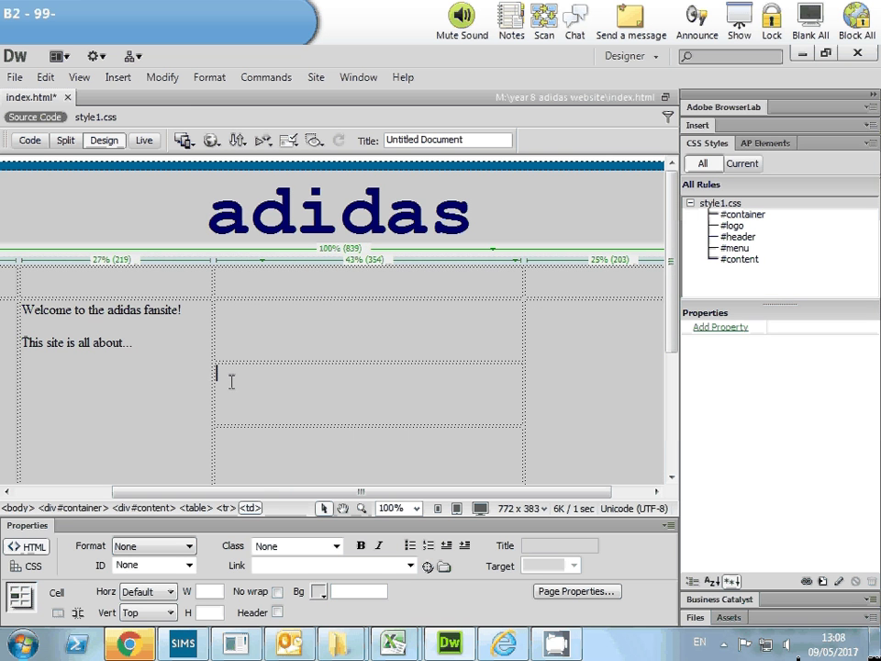
left_click(226, 320)
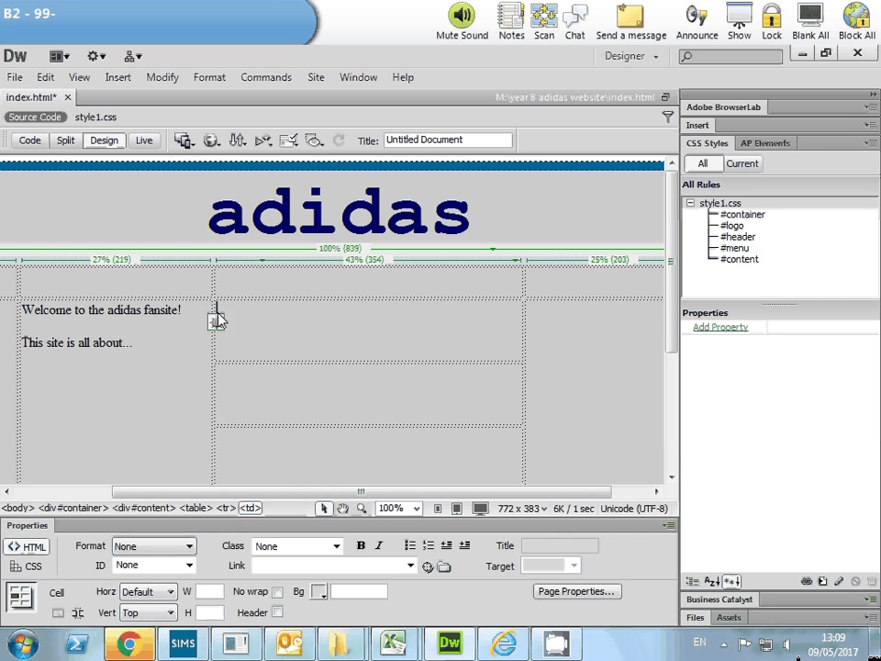
left_click(171, 615)
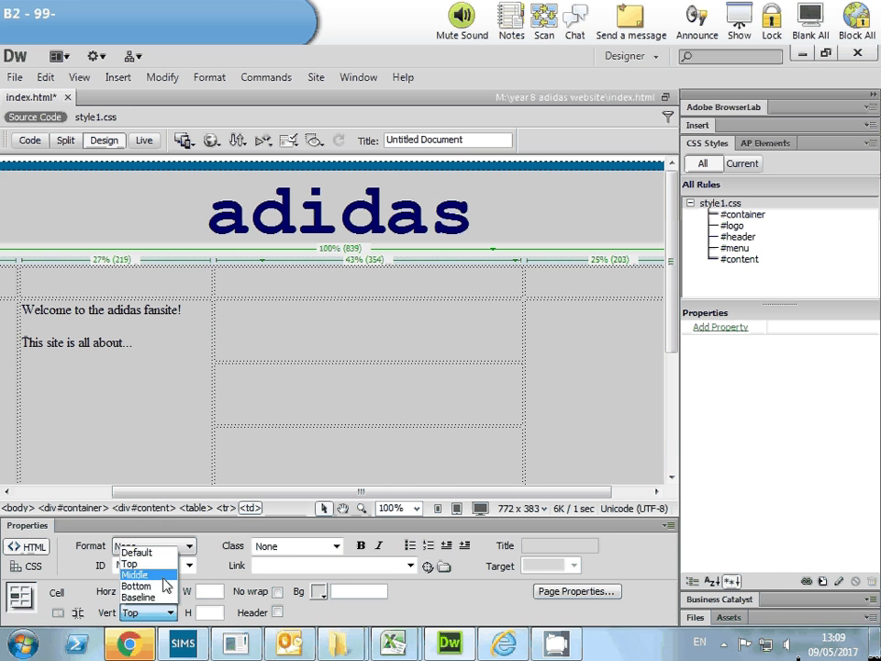
left_click(168, 588)
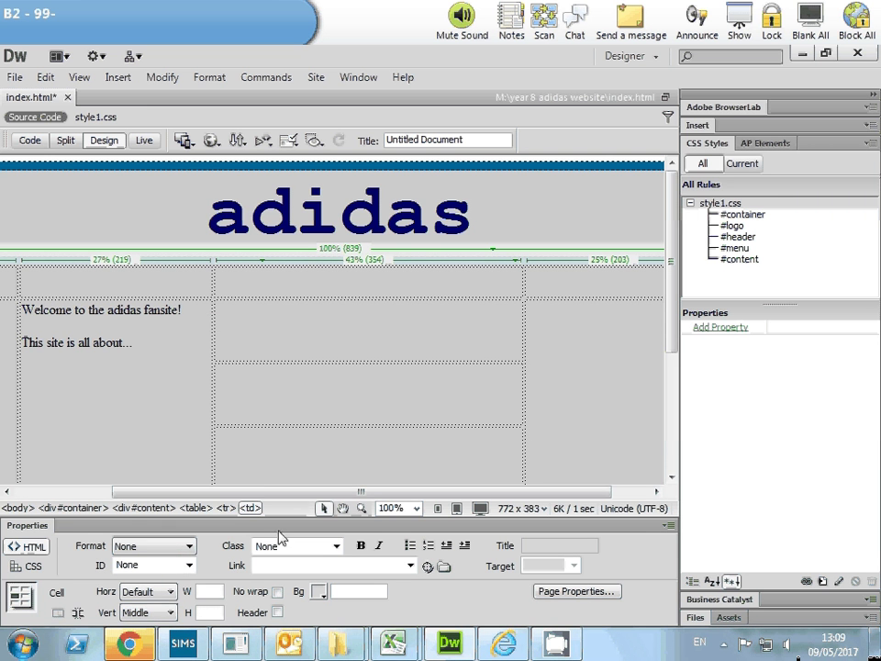
right_click(228, 329)
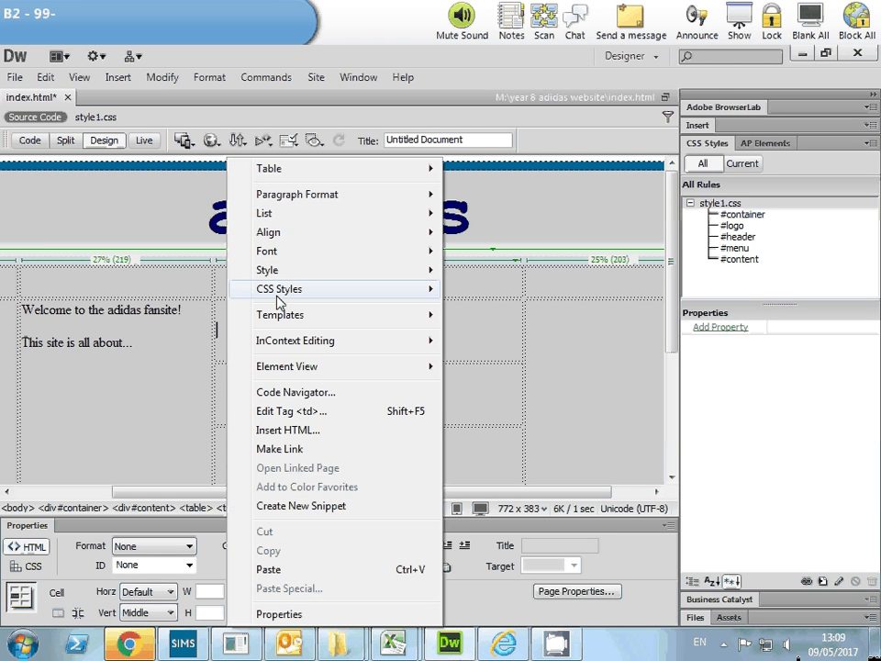
mouse_move(286, 238)
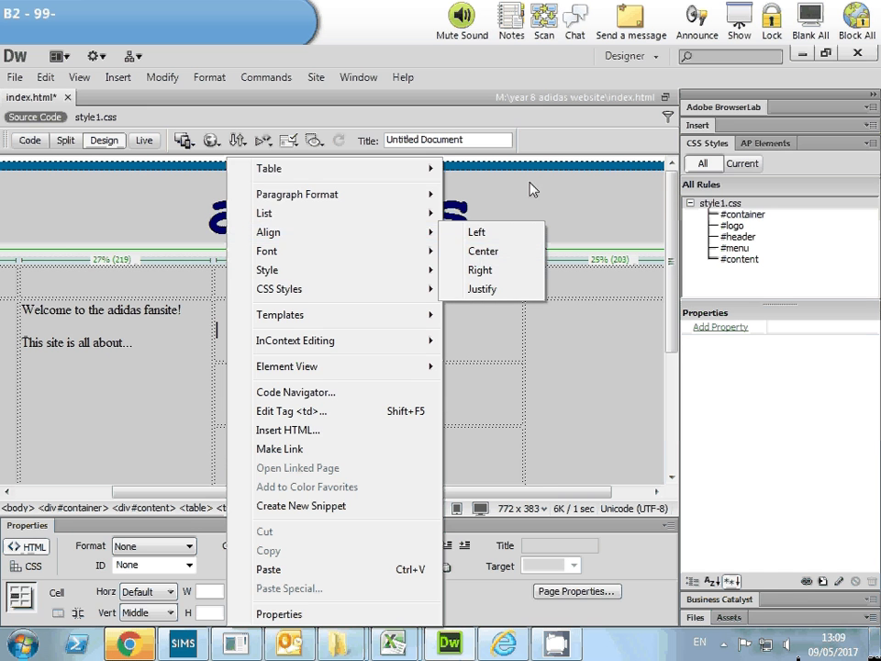
left_click(515, 201)
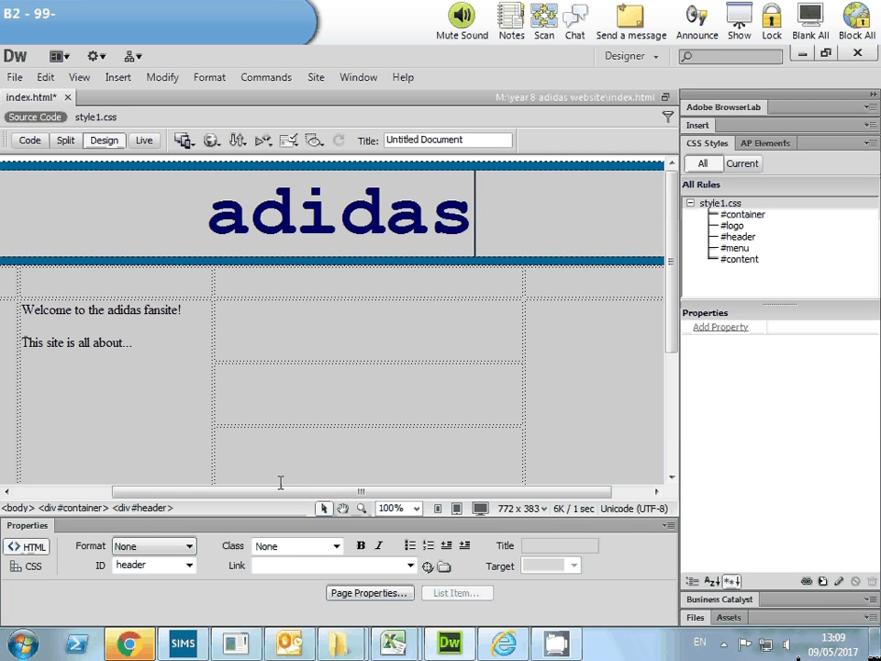
left_click_drag(289, 494, 232, 499)
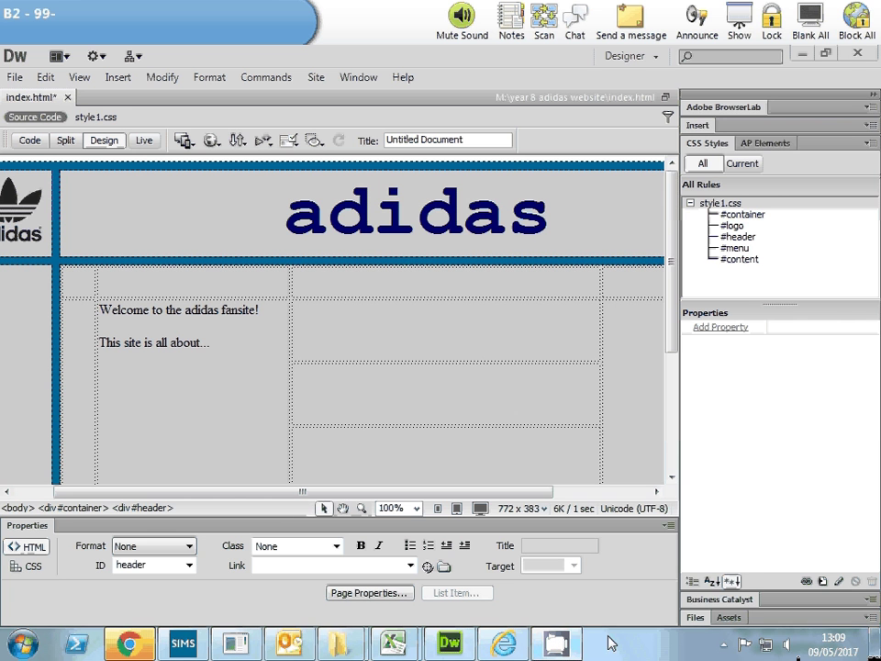
left_click(721, 646)
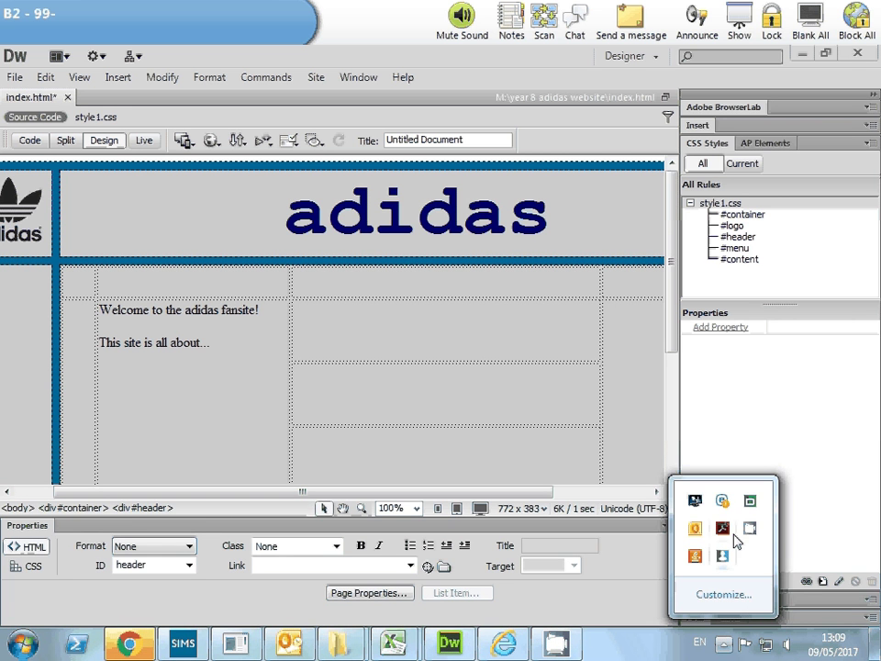
right_click(556, 644)
left_click(556, 643)
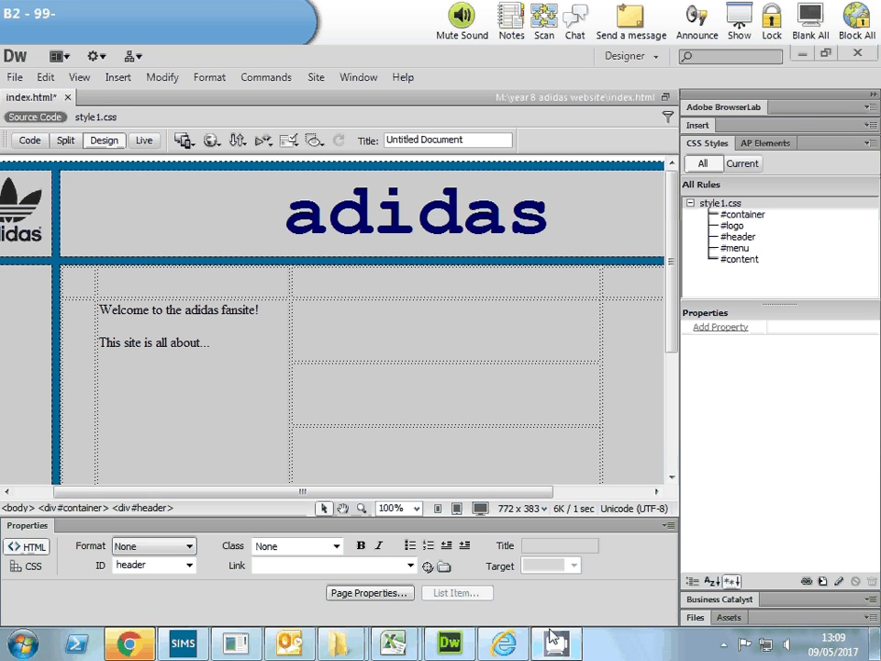
right_click(556, 646)
left_click(509, 560)
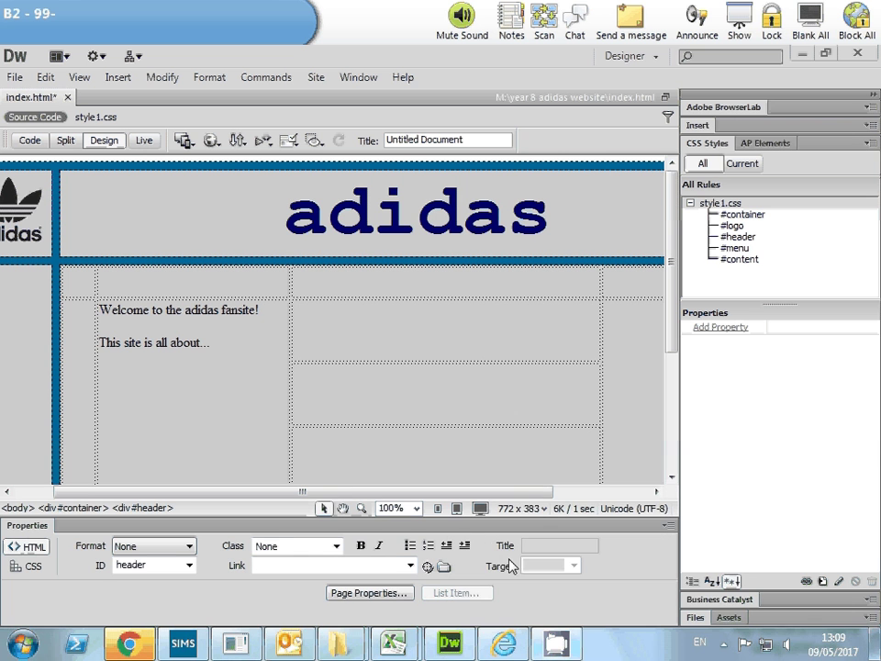
left_click(568, 654)
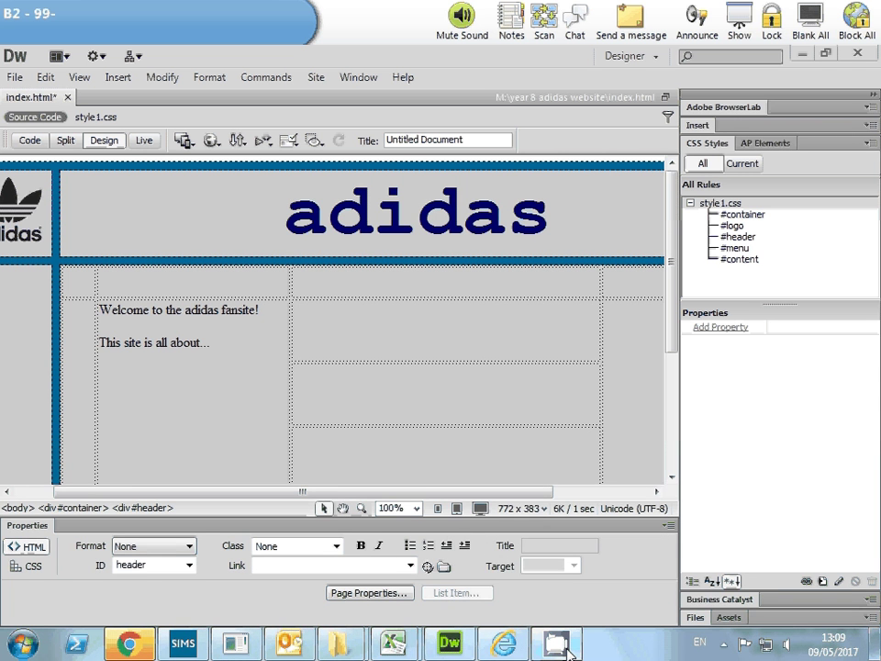
key("alt+Tab")
left_click(723, 644)
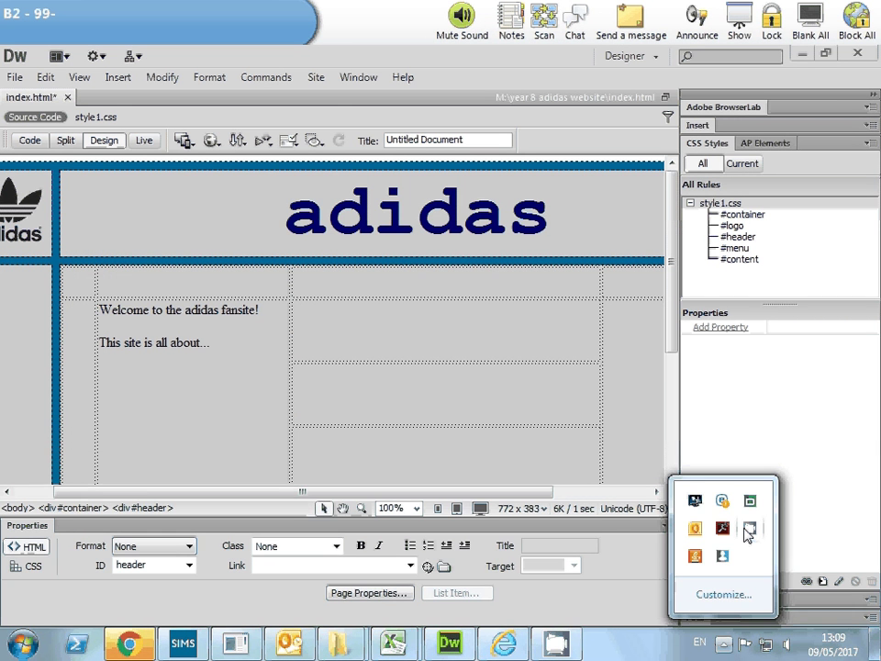